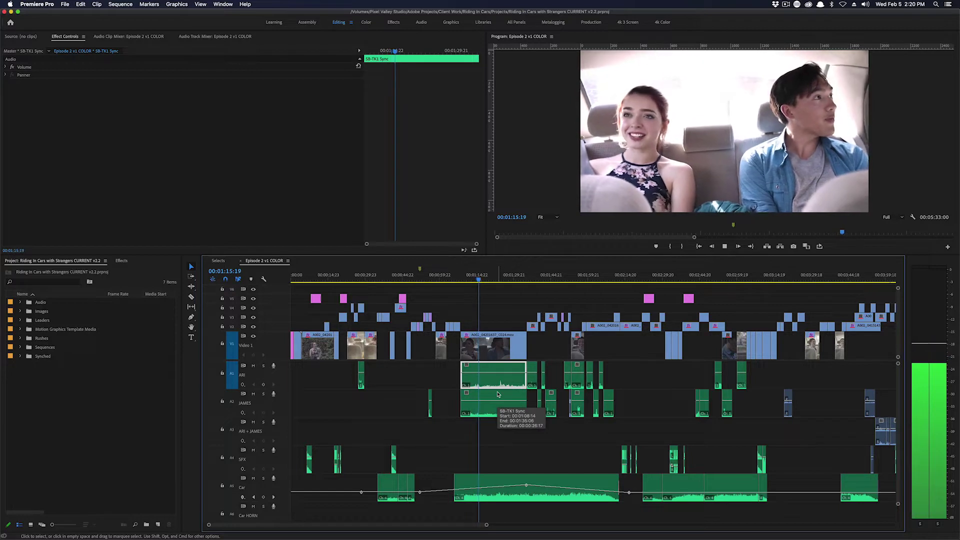
- Stop playback and send the long 5B-TK1 Sync audio clip on the ARI track to Adobe Audition for clip editing
key(space)
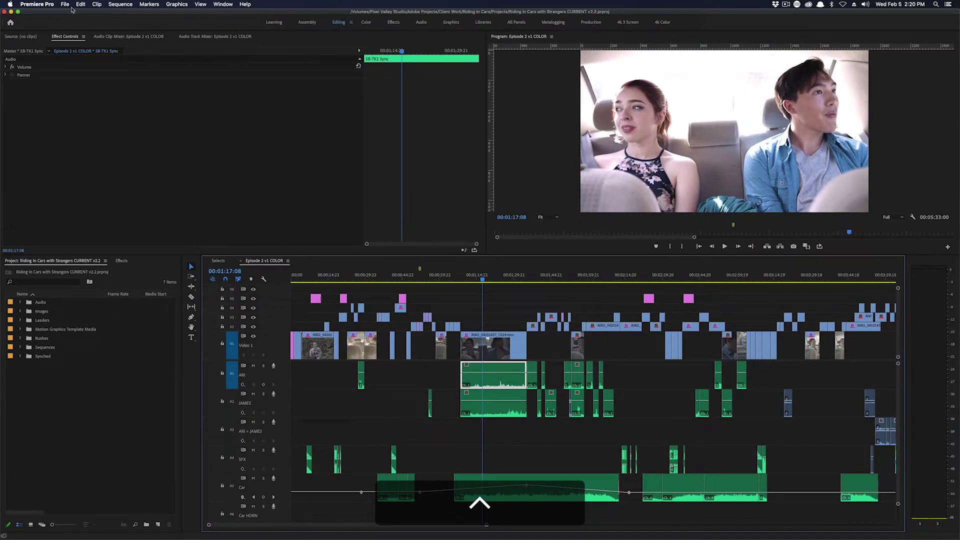
click(66, 4)
mouse_move(81, 4)
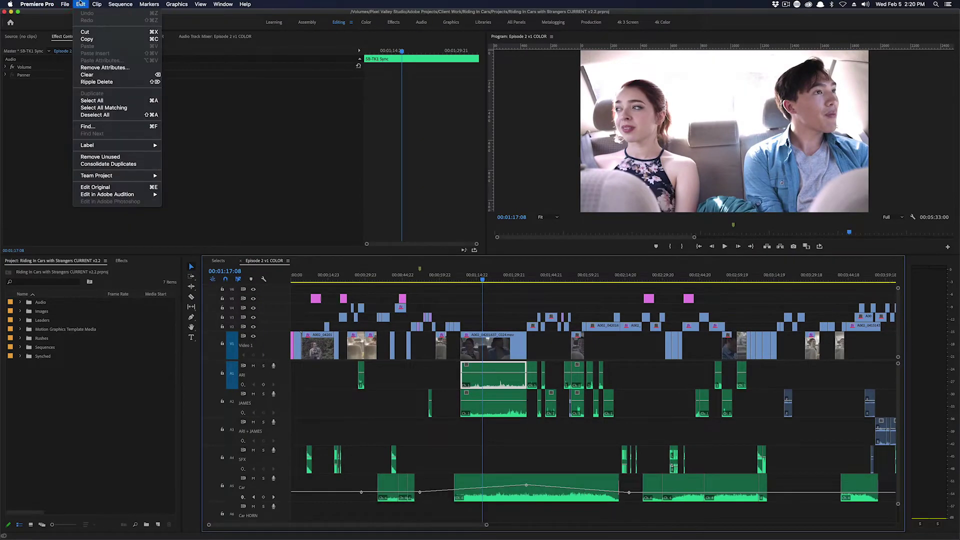
mouse_move(109, 196)
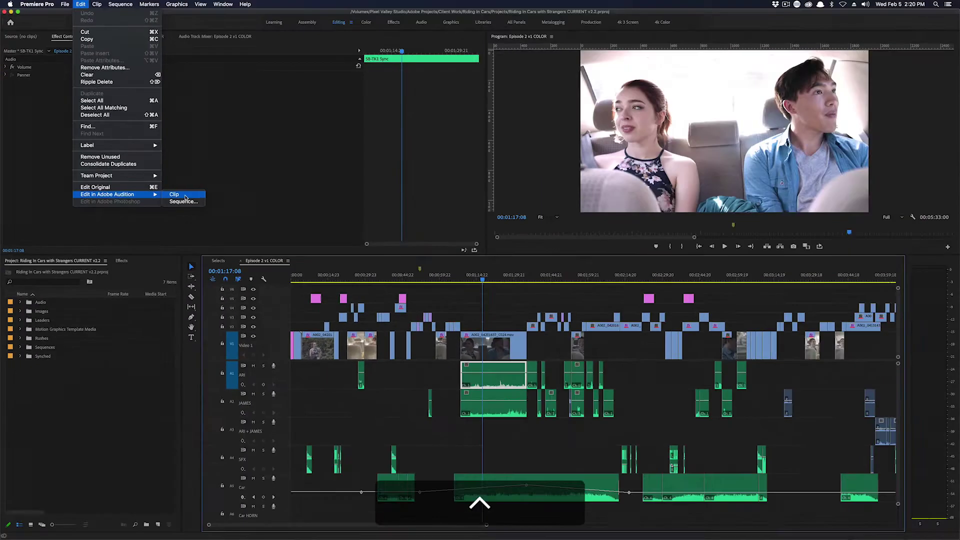
click(500, 369)
right_click(493, 368)
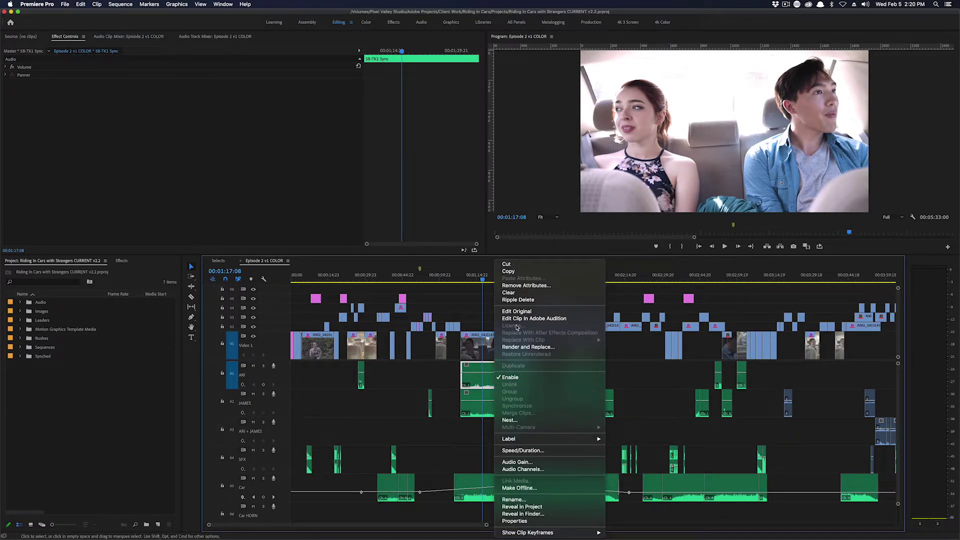
click(544, 320)
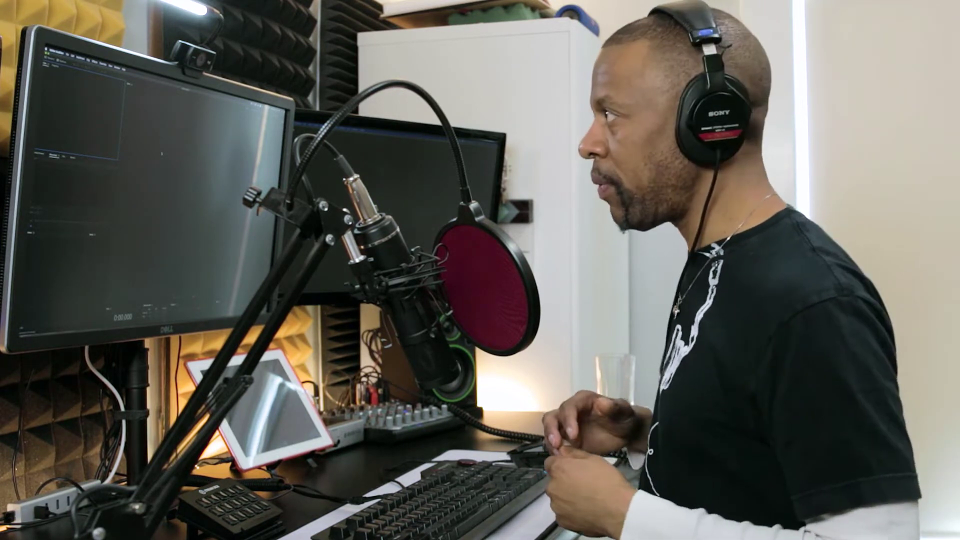
- Switch back to Premiere Pro, reveal the extracted ARI clip's source file in Finder, and move the Finder window aside
key(super+Tab)
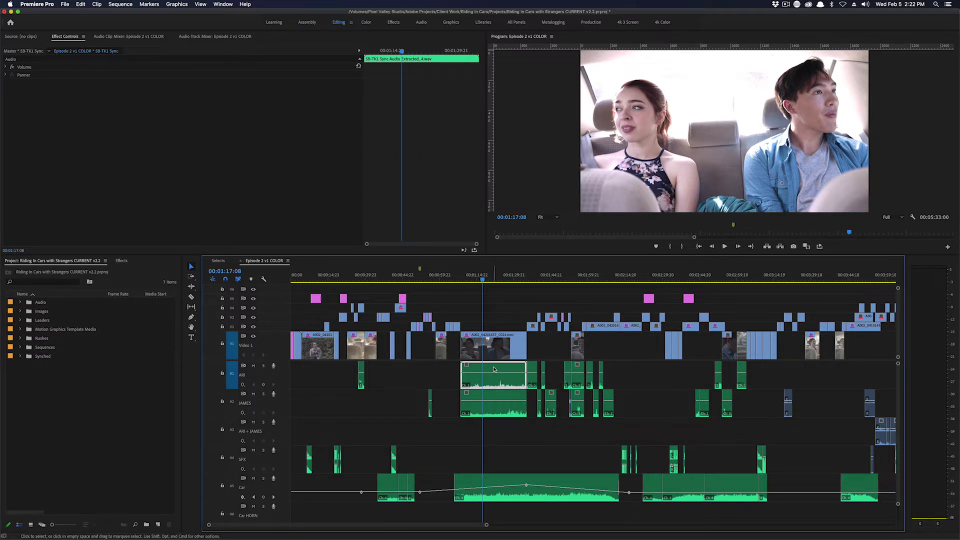
right_click(497, 370)
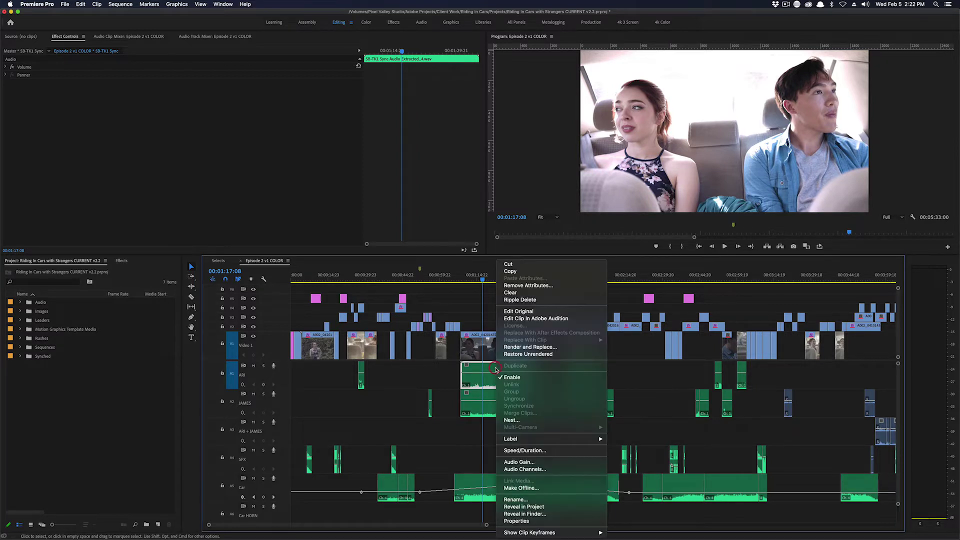
click(486, 381)
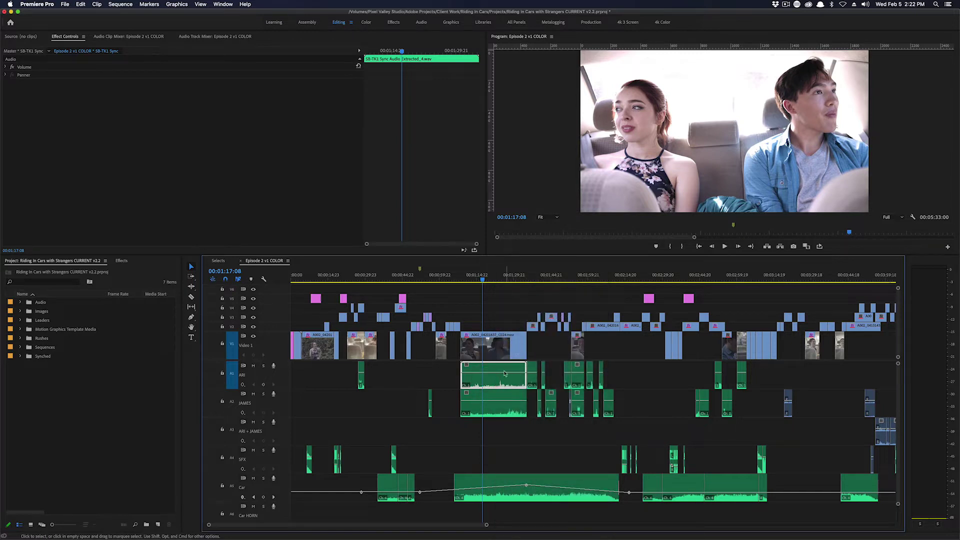
right_click(492, 369)
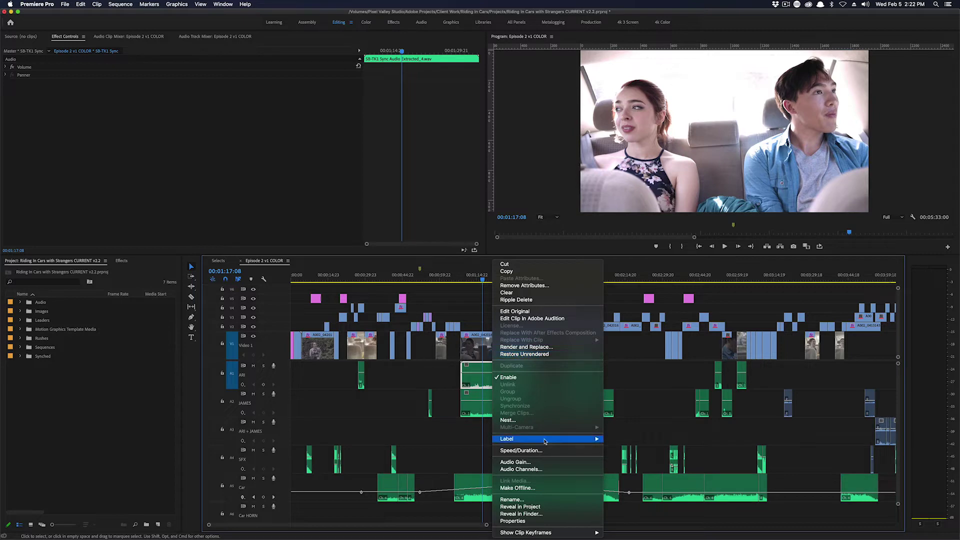
key(ctrl+alt)
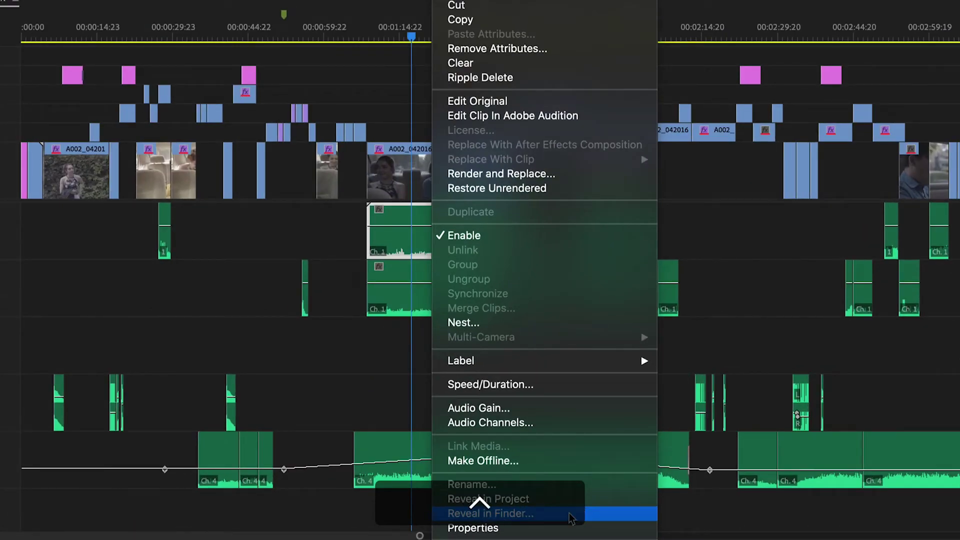
scroll(544, 518, down, 5)
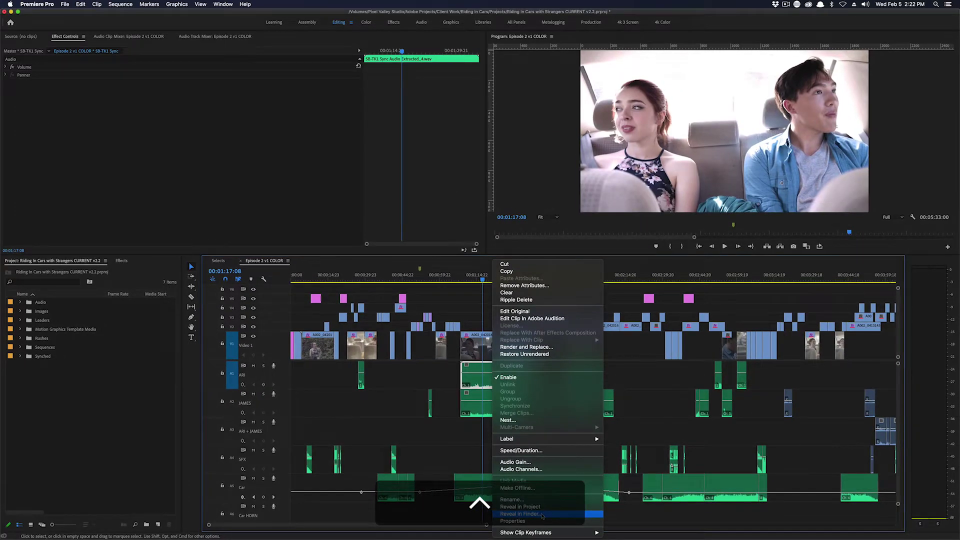
click(542, 514)
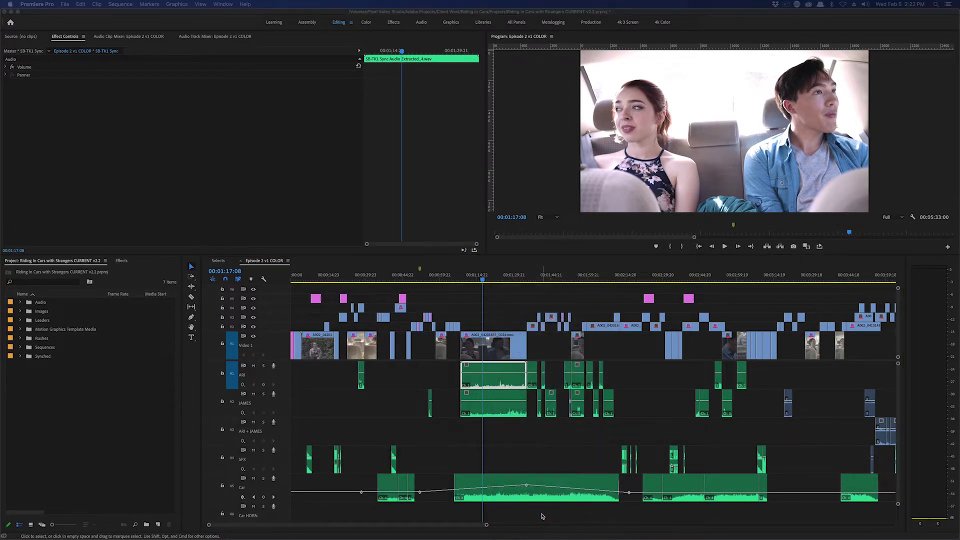
drag(488, 150, 345, 90)
scroll(432, 295, down, 5)
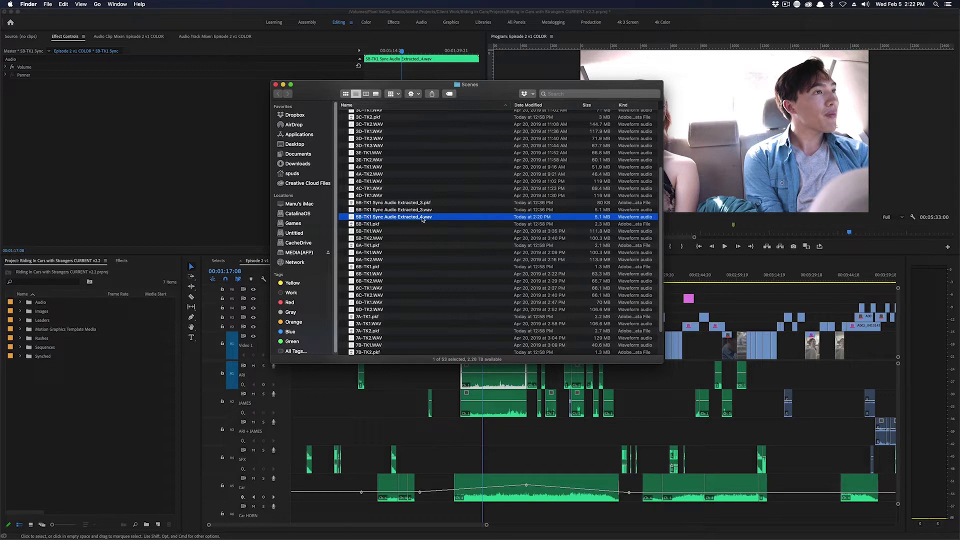
drag(358, 89, 618, 178)
- Switch to Adobe Audition and open 5B-TK1 Sync Audio Extracted_4.wav from the Scenes folder, using the file revealed in Finder to locate it
key(super+Tab)
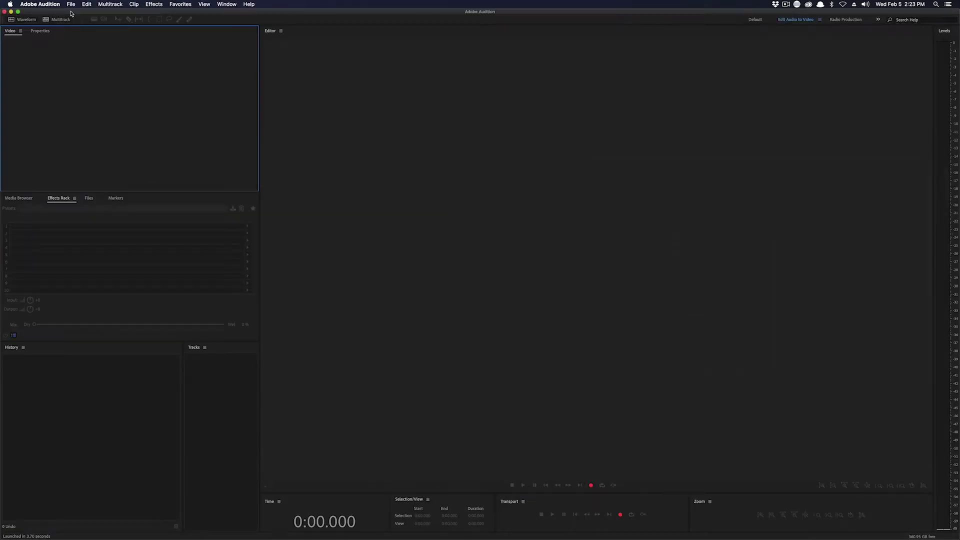
click(71, 4)
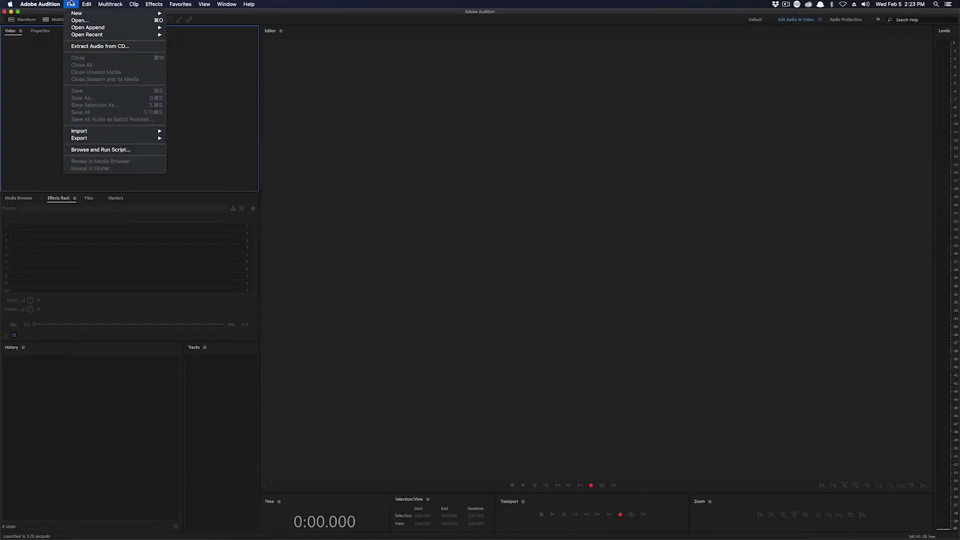
click(85, 21)
drag(389, 76, 237, 59)
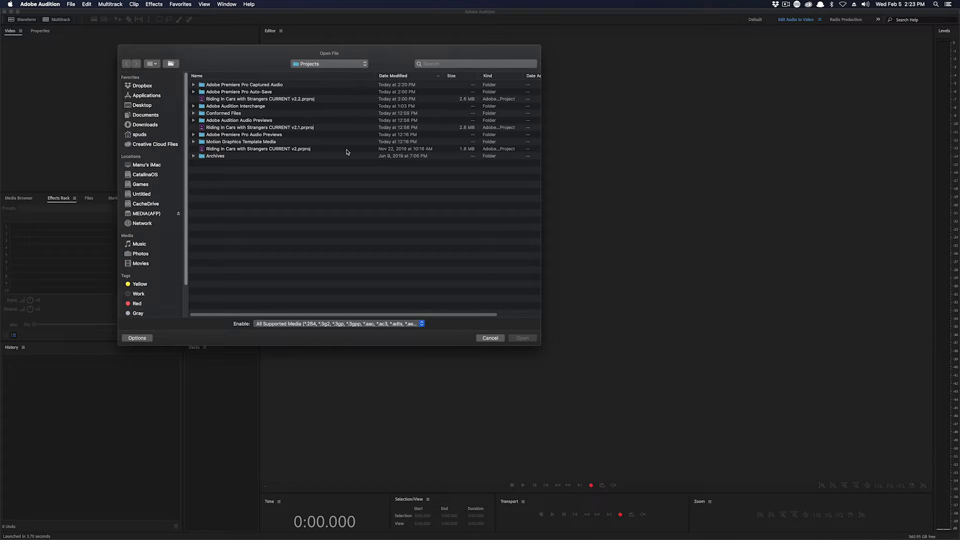
drag(269, 61, 249, 53)
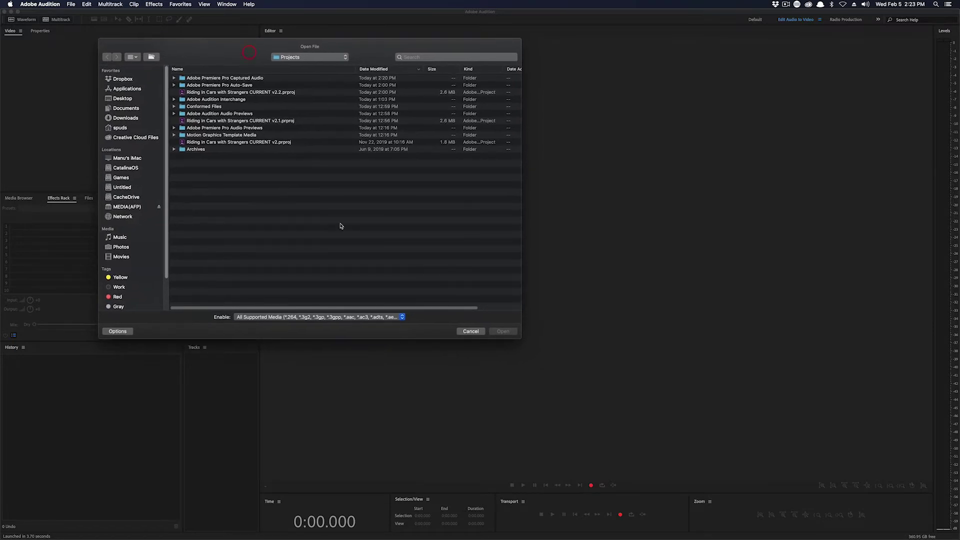
key(super+Tab)
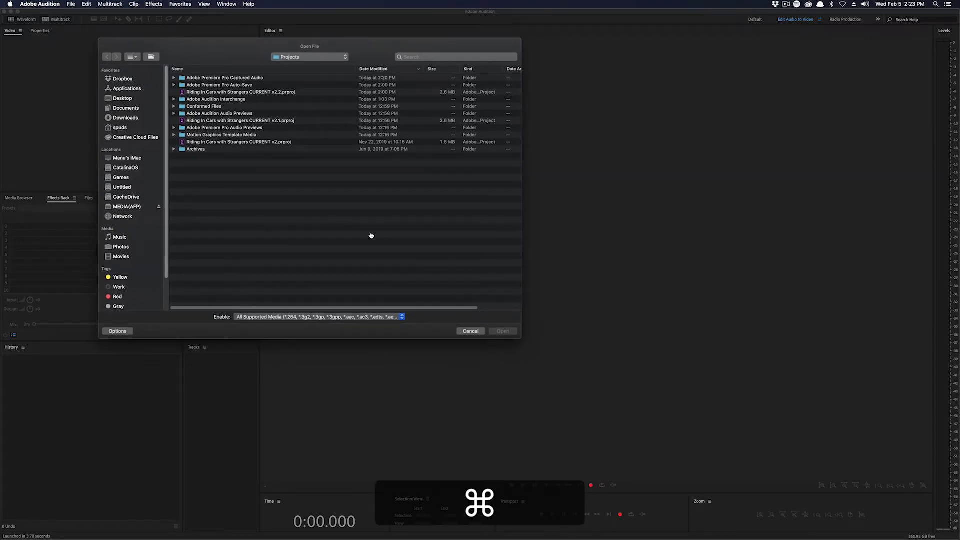
drag(583, 180, 574, 185)
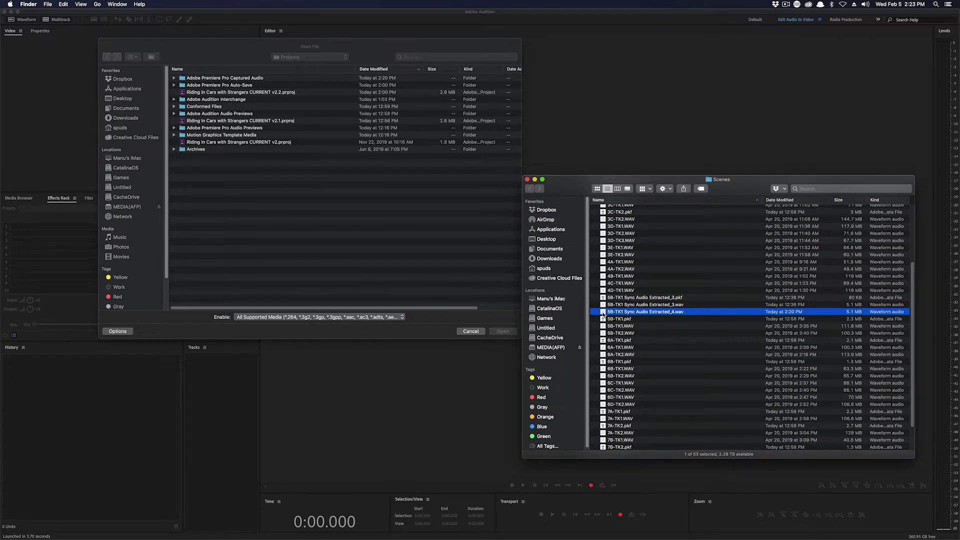
drag(595, 310, 369, 222)
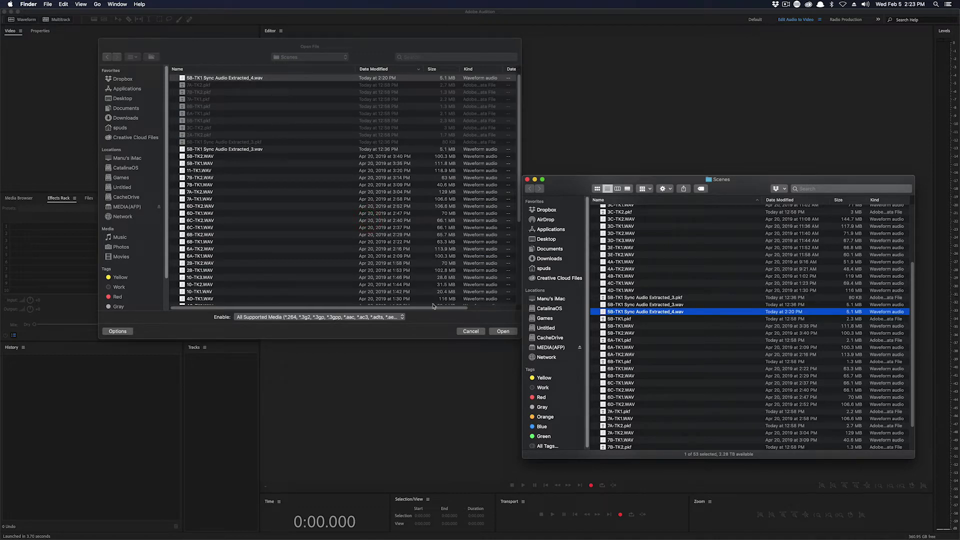
click(503, 331)
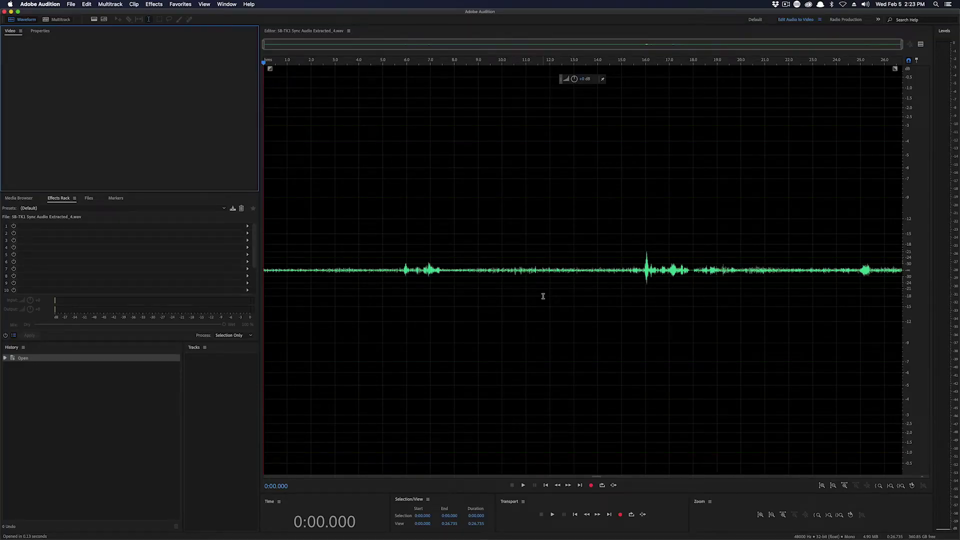
- Apply Adaptive Noise Reduction with the Light Noise Reduction preset to the opened waveform
click(402, 284)
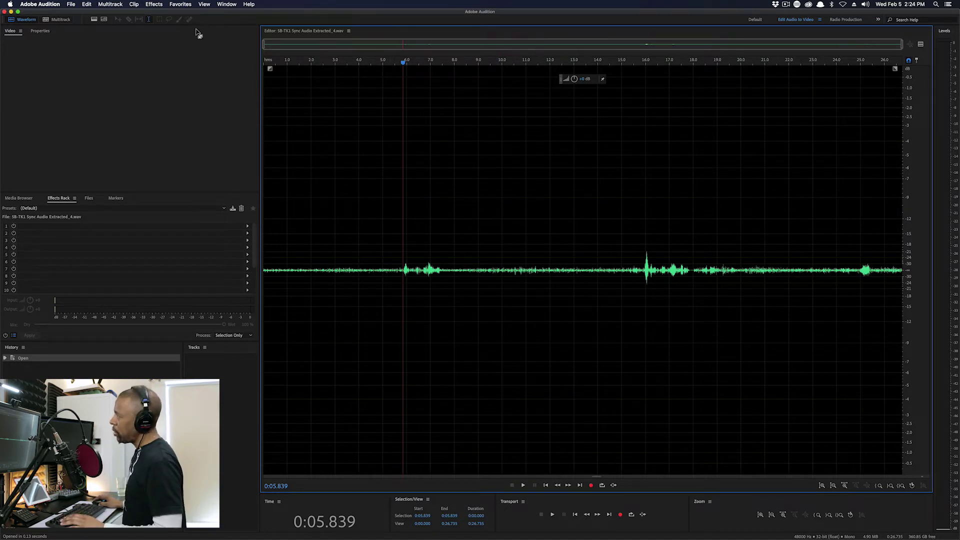
click(153, 4)
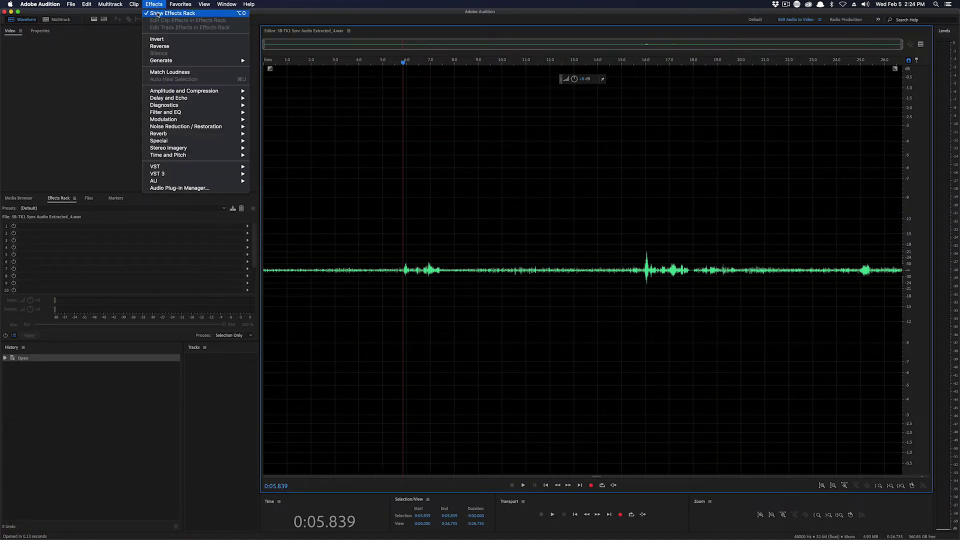
mouse_move(202, 126)
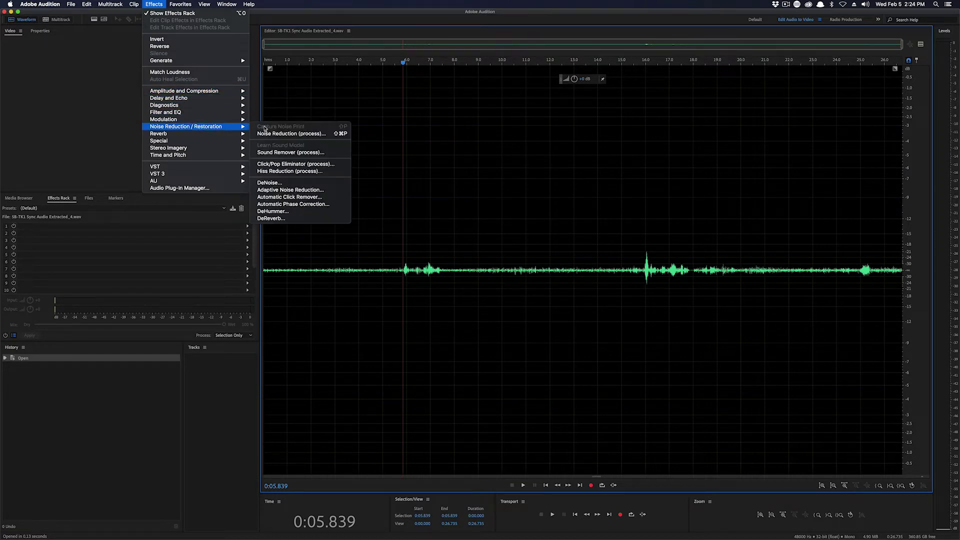
click(290, 190)
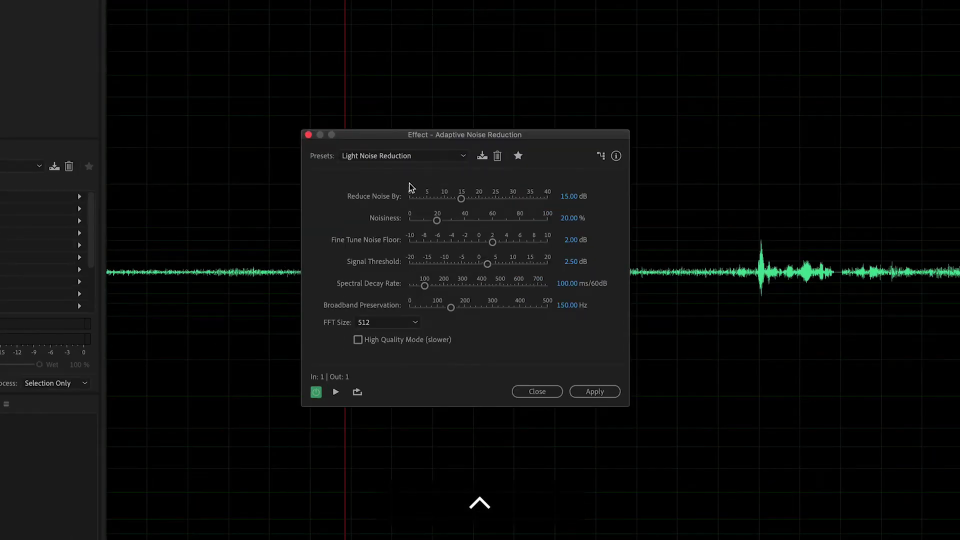
click(406, 156)
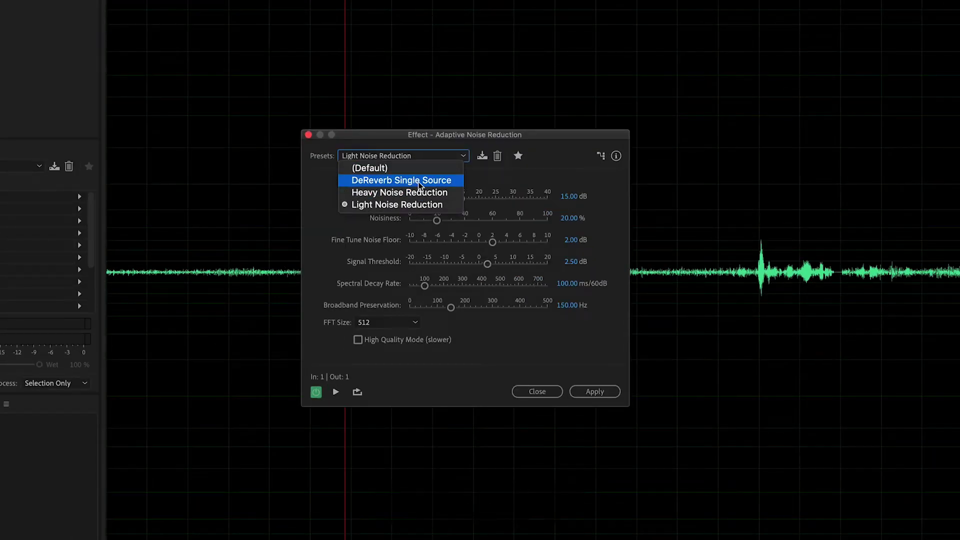
click(410, 193)
click(445, 159)
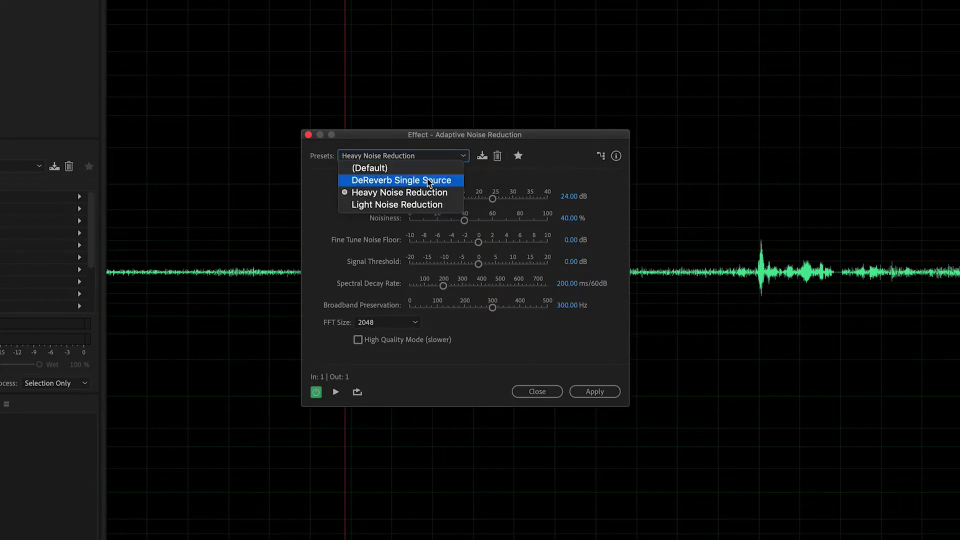
click(418, 202)
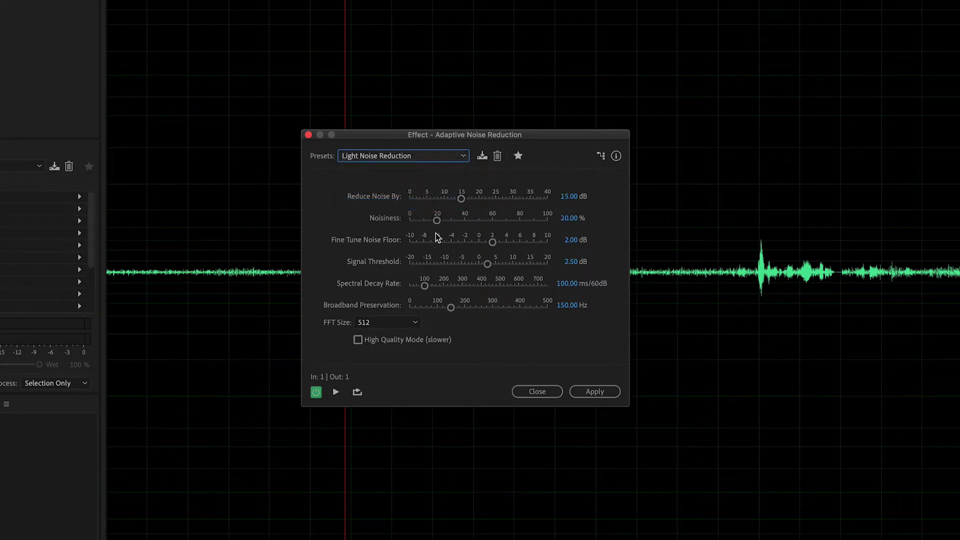
click(590, 392)
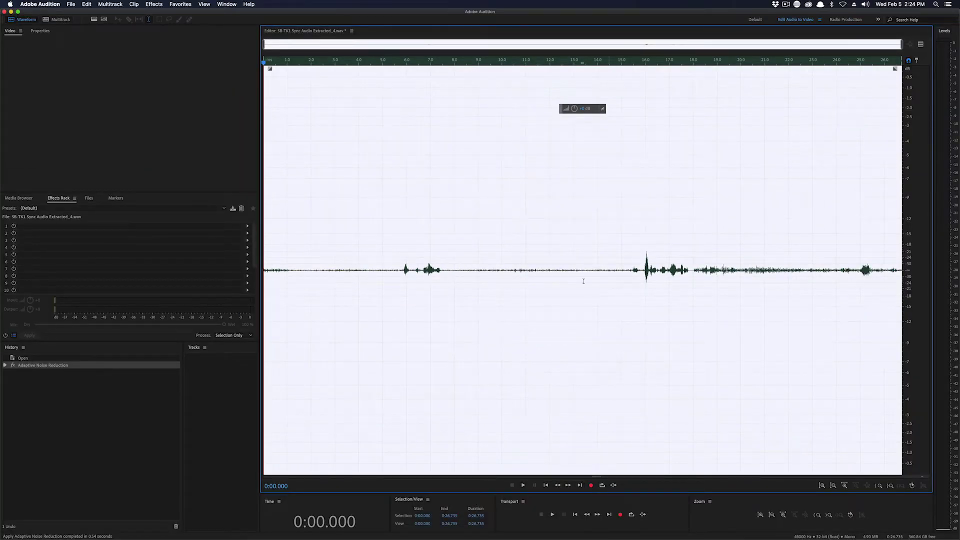
- Play the processed waveform from about 5.6 s through the first spoken passage, and stop playback
click(399, 276)
key(space)
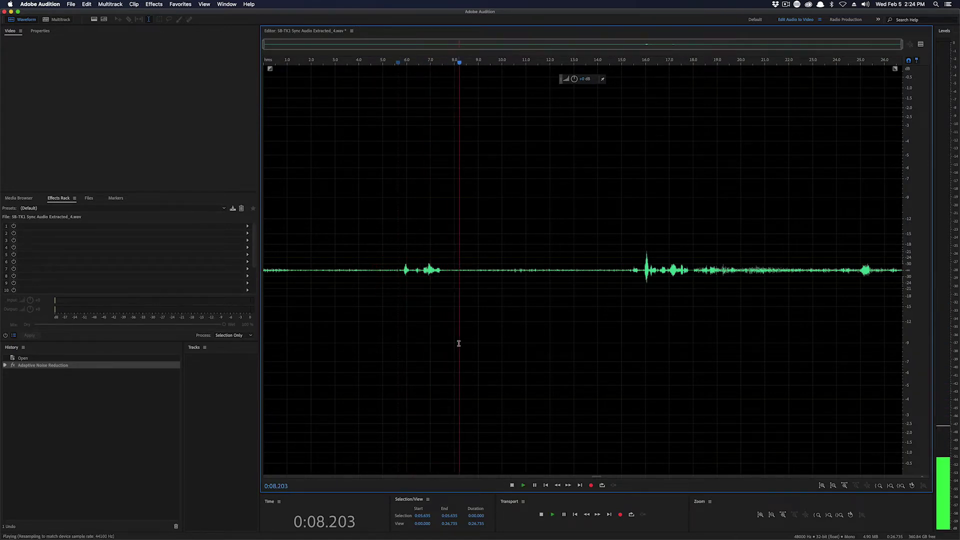
key(space)
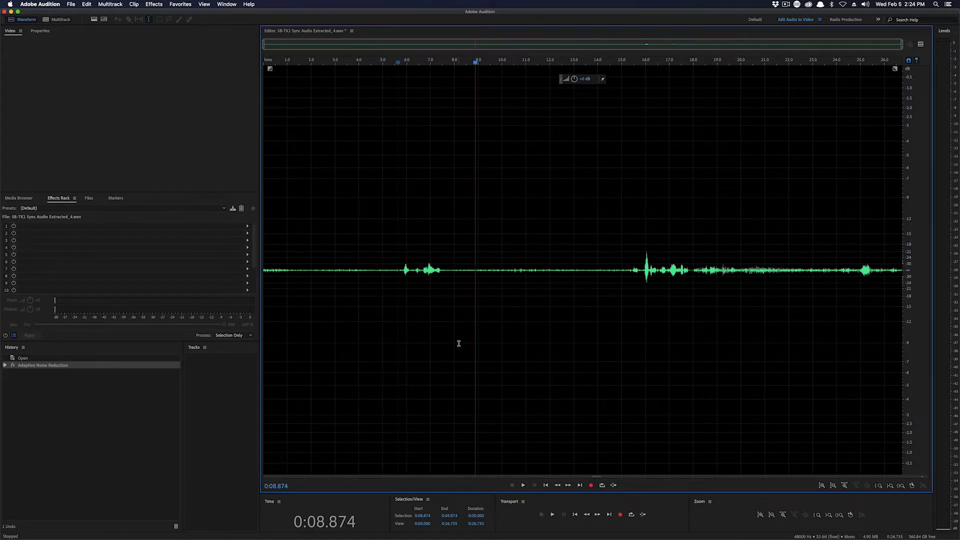
- Glance at the sequence in Premiere Pro, return to Adobe Audition, and save the noise-reduced waveform over its original file
key(super+Tab)
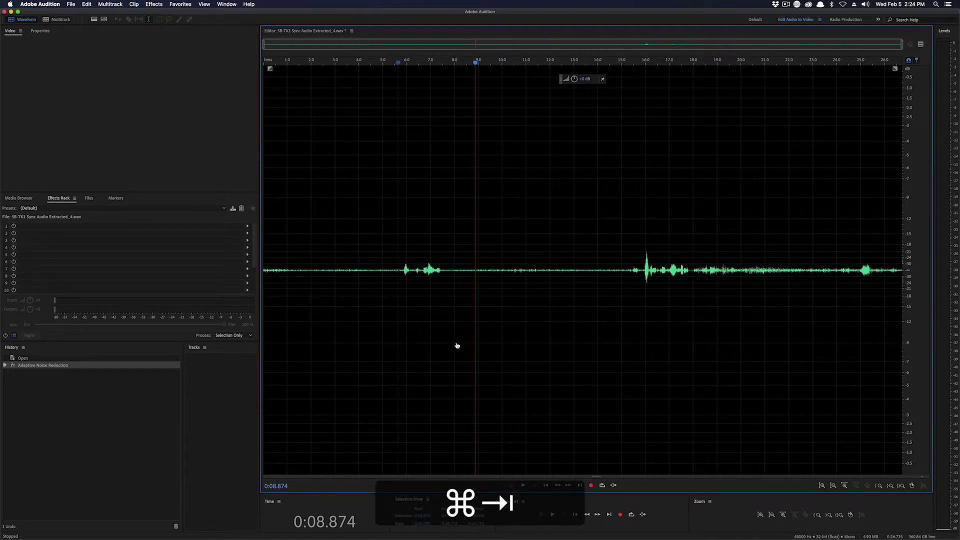
key(super+Tab)
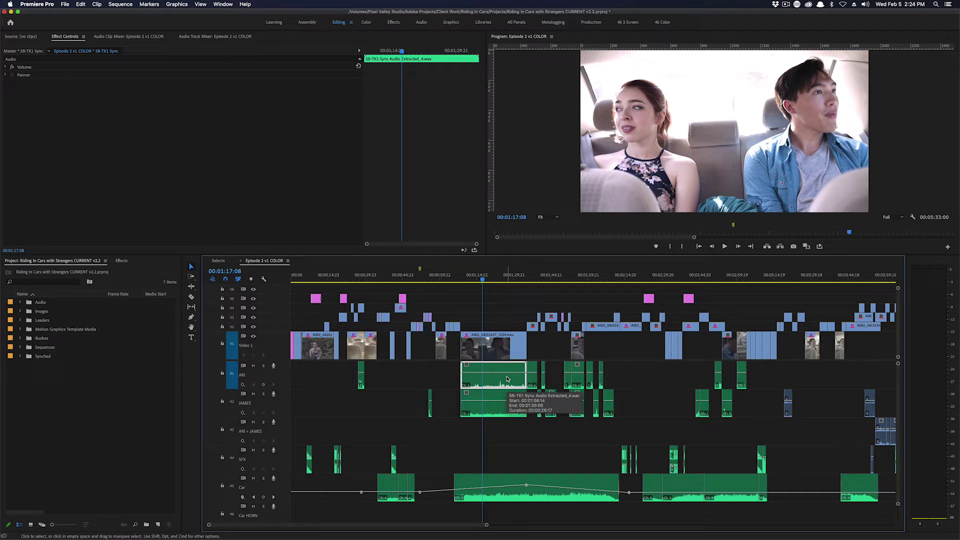
key(super+Tab)
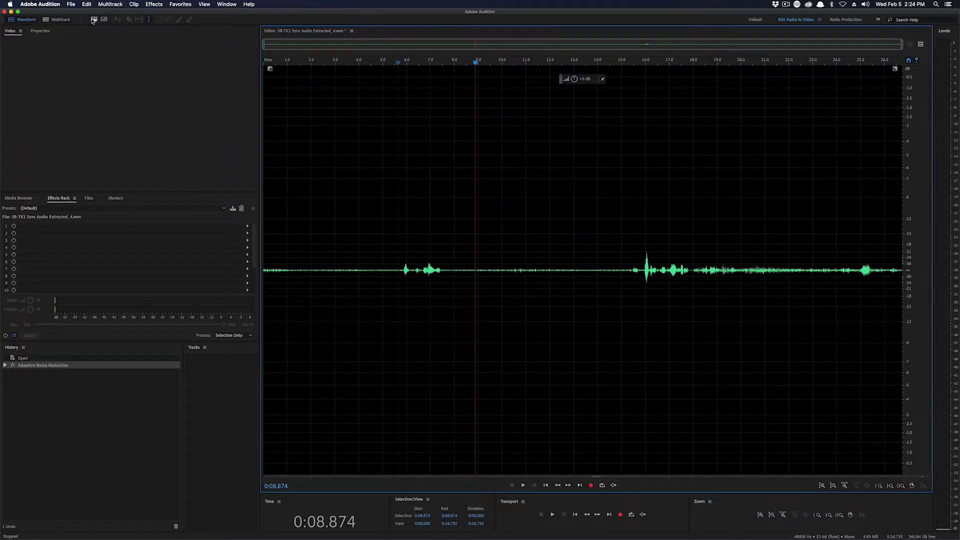
click(69, 5)
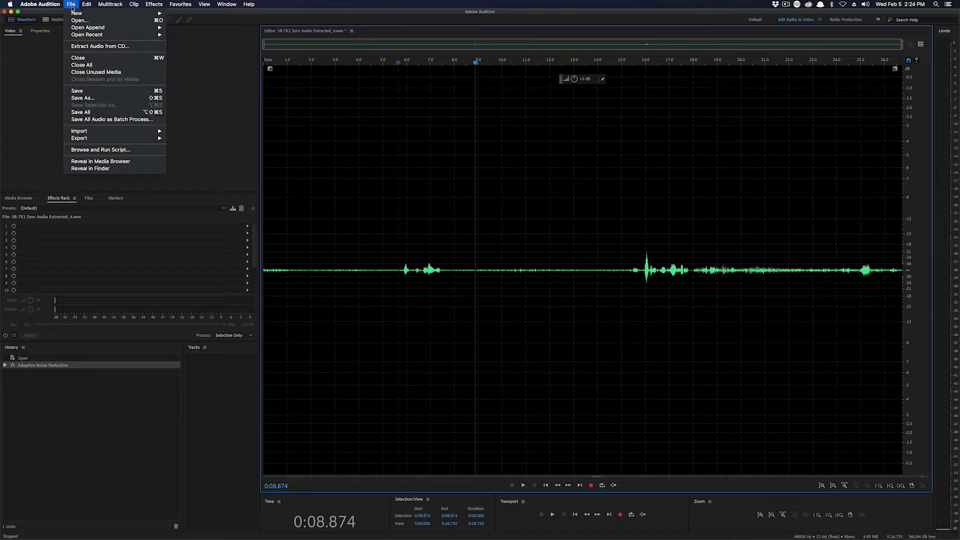
click(102, 93)
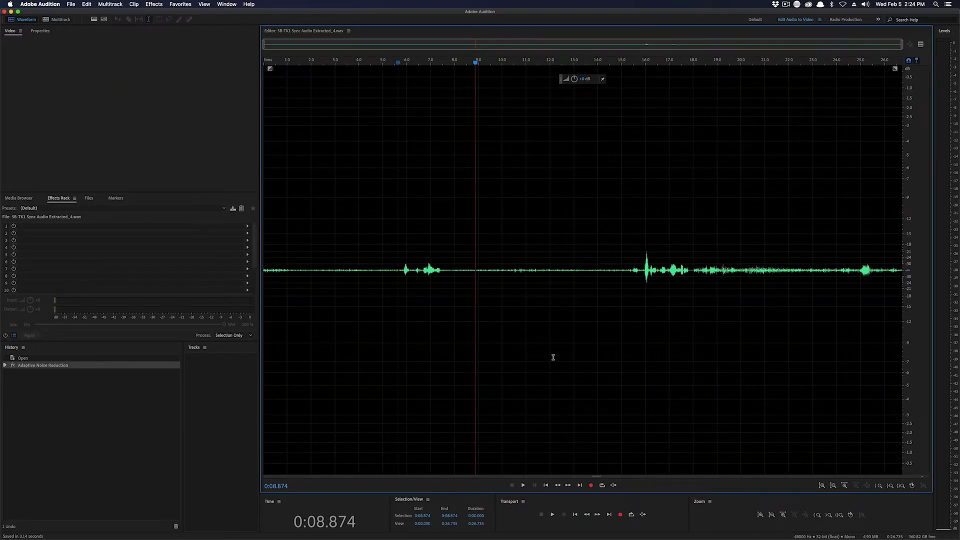
- Switch to Premiere Pro, solo the ARI track, and play the early part of the extracted clip to hear the saved noise reduction
key(super+Tab)
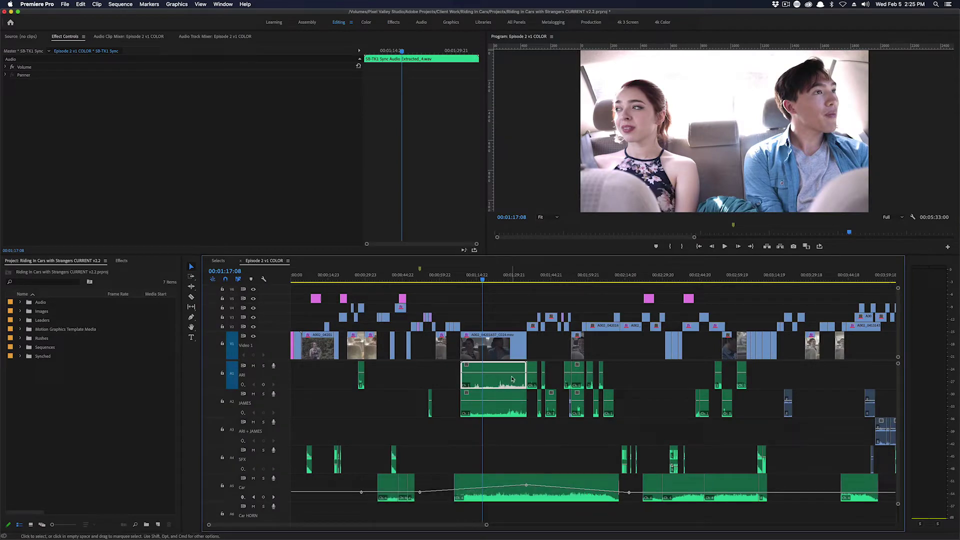
drag(475, 280, 468, 280)
click(264, 366)
key(space)
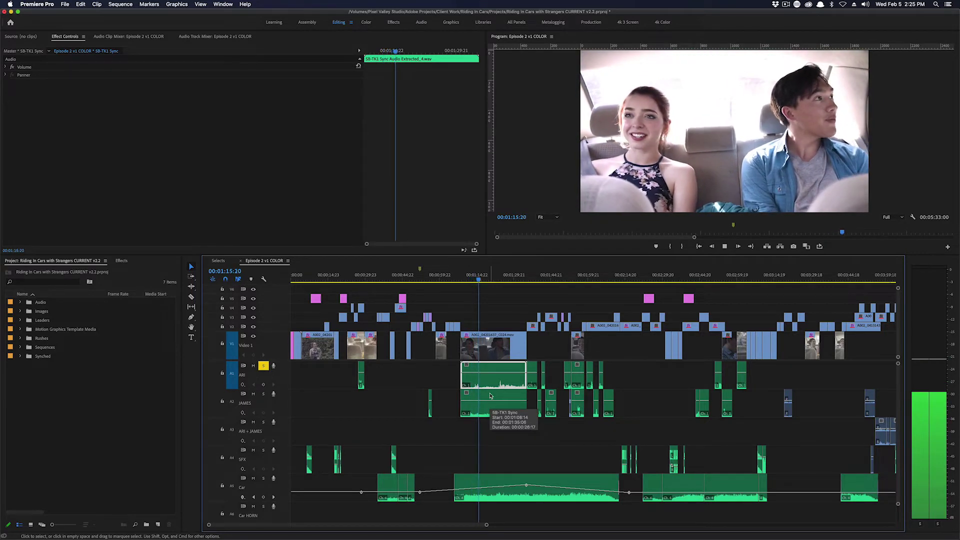
key(space)
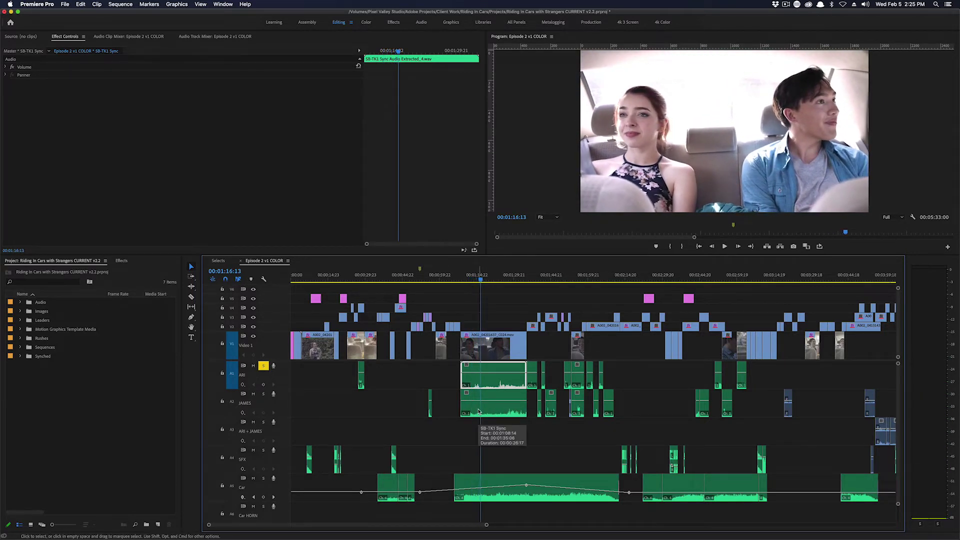
- Look back at Adobe Audition, return to Premiere Pro, and undo the ARI track's solo and the clip's audio extraction
key(super+Tab)
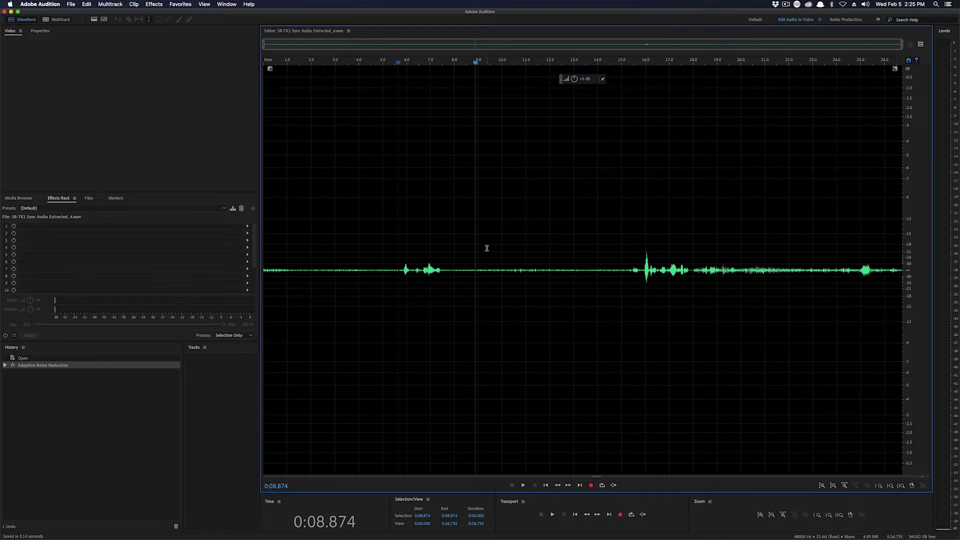
key(super+Tab)
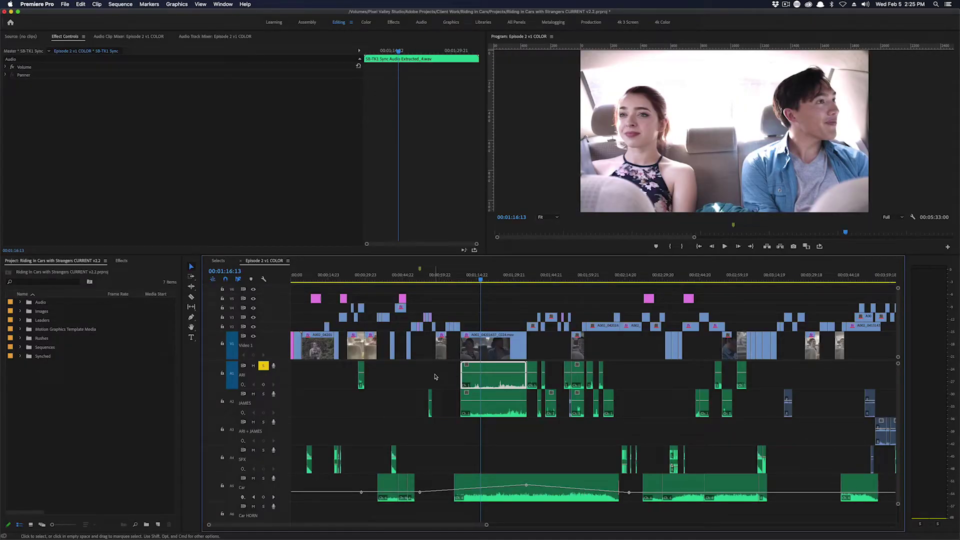
key(super+z)
key(super+z)
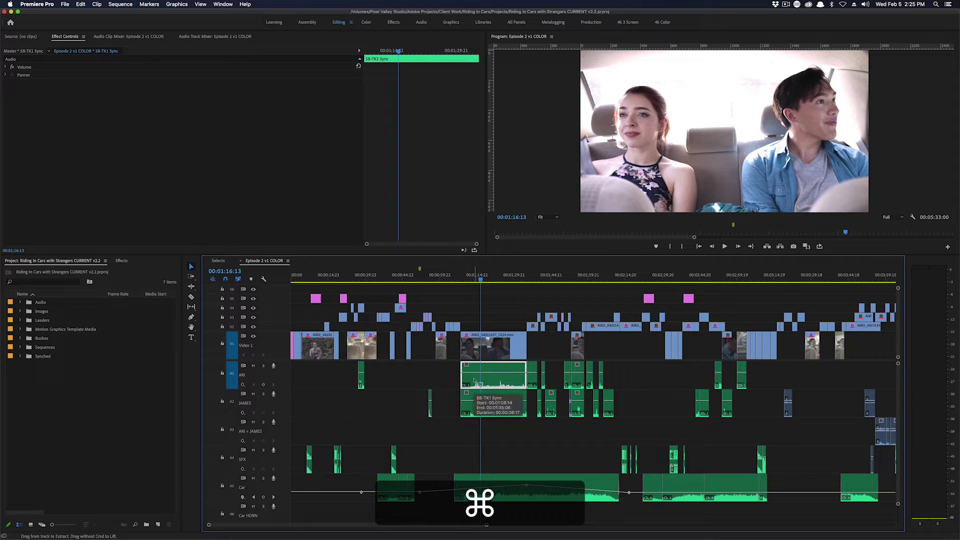
- Redo the audio extraction to look at the ARI clip's Restore Unrendered option, and undo the extraction again
key(super+shift+z)
right_click(502, 372)
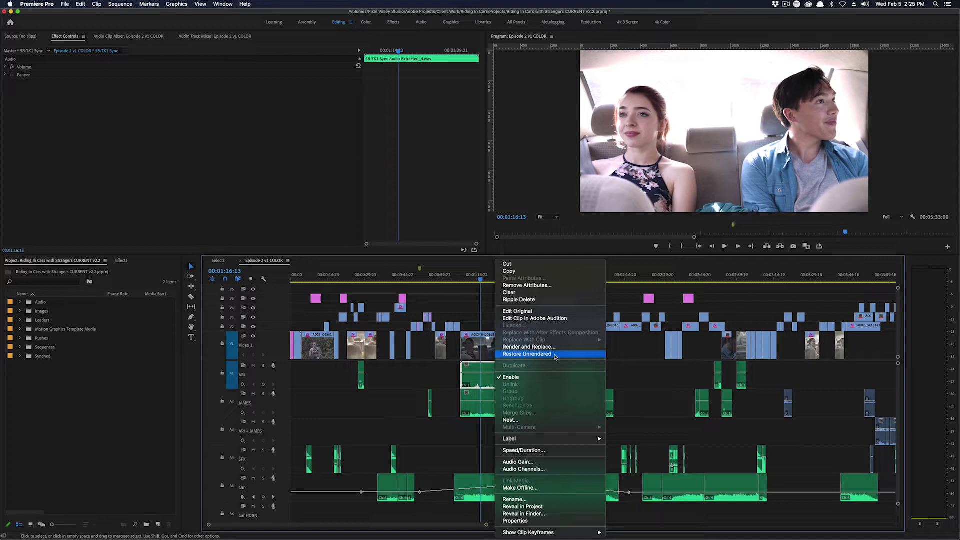
key(Escape)
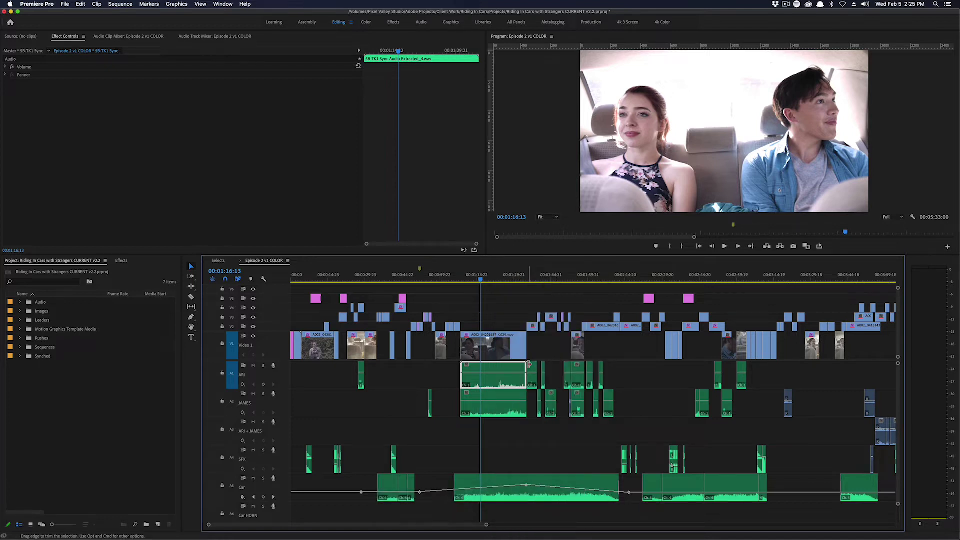
key(super+z)
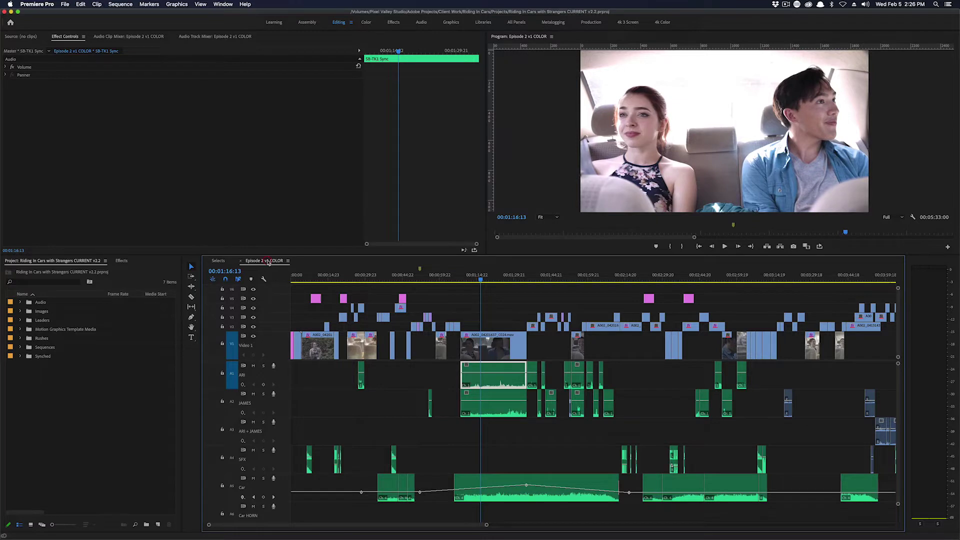
- Start sending the whole sequence to Adobe Audition and name the session "Episode 2 v1 COLOR - SOUND"
click(69, 4)
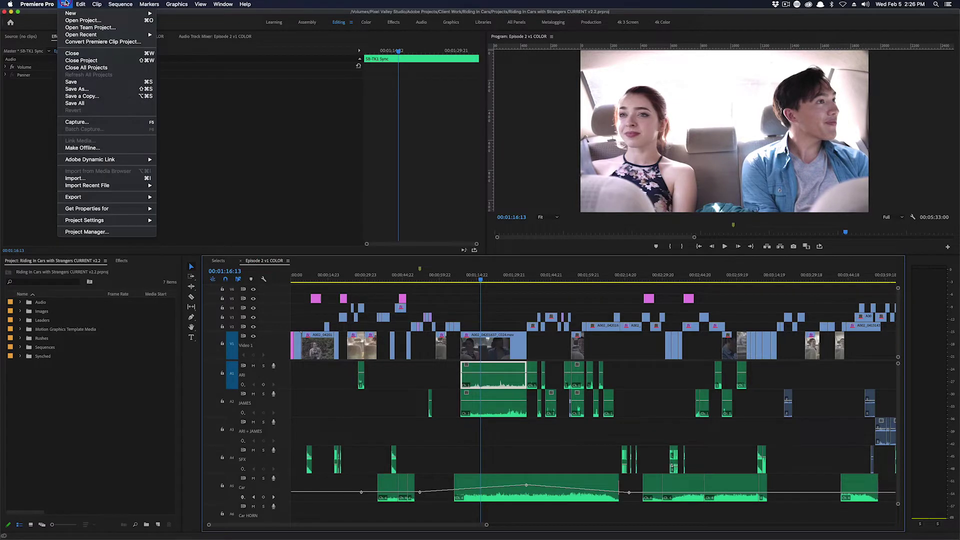
mouse_move(84, 3)
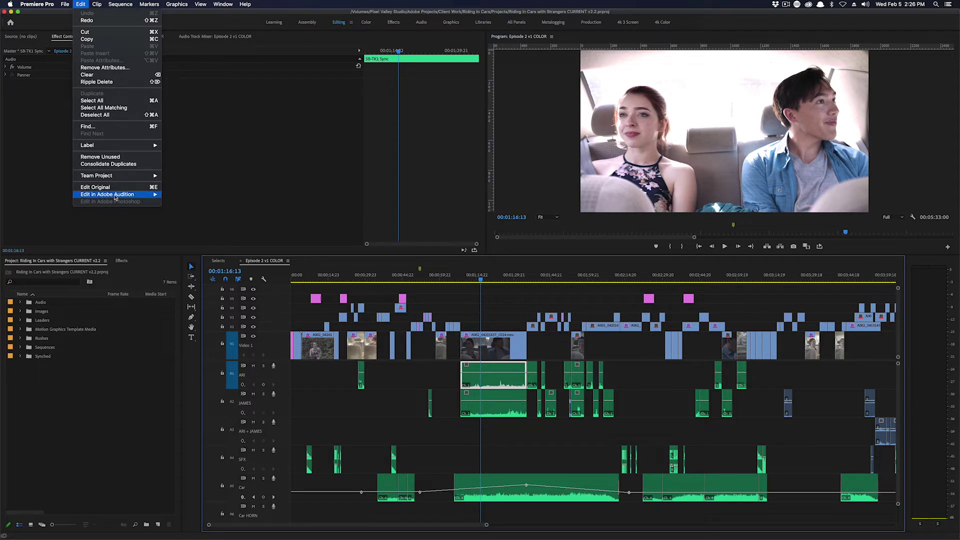
mouse_move(115, 198)
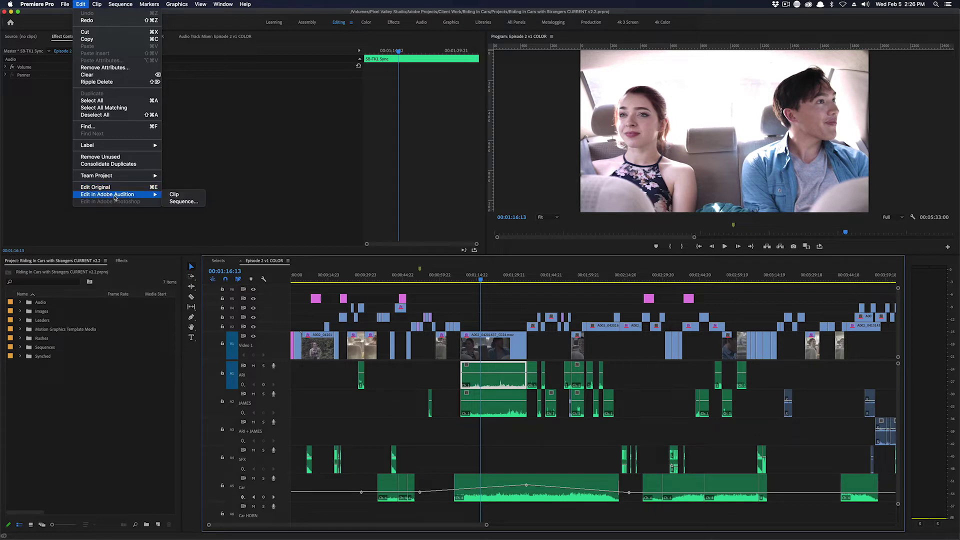
click(184, 202)
drag(506, 200, 506, 200)
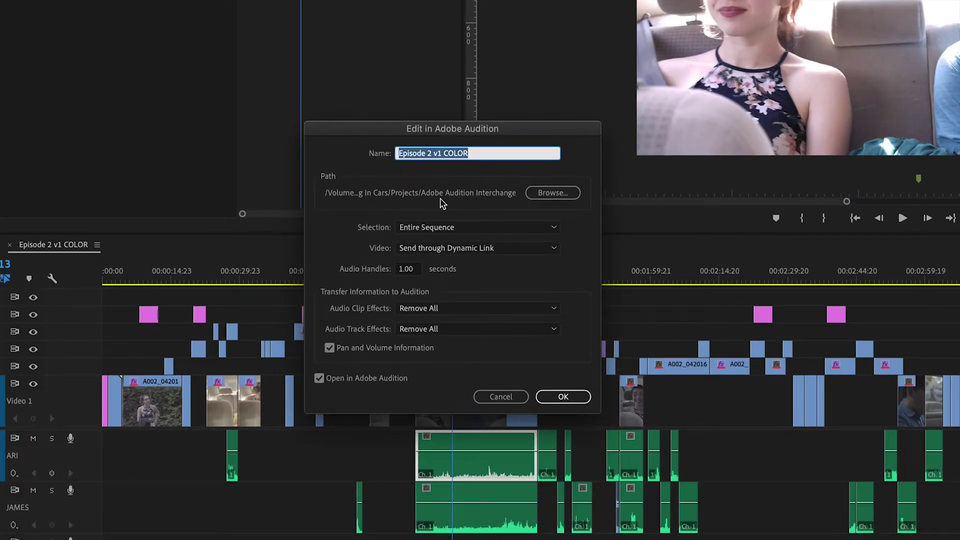
click(499, 155)
text(- SOUN)
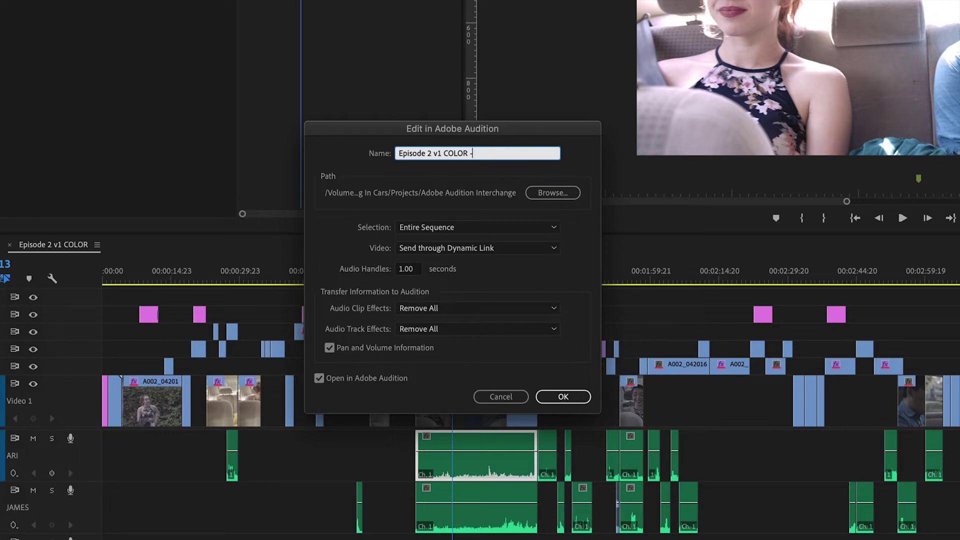
text(D)
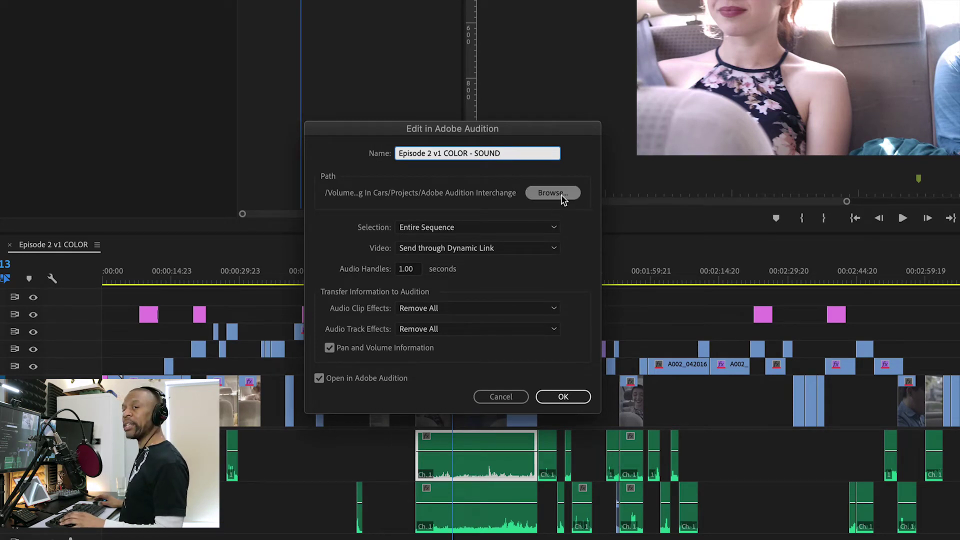
- Review the selection and video options, keeping Entire Sequence and Send through Dynamic Link
click(553, 228)
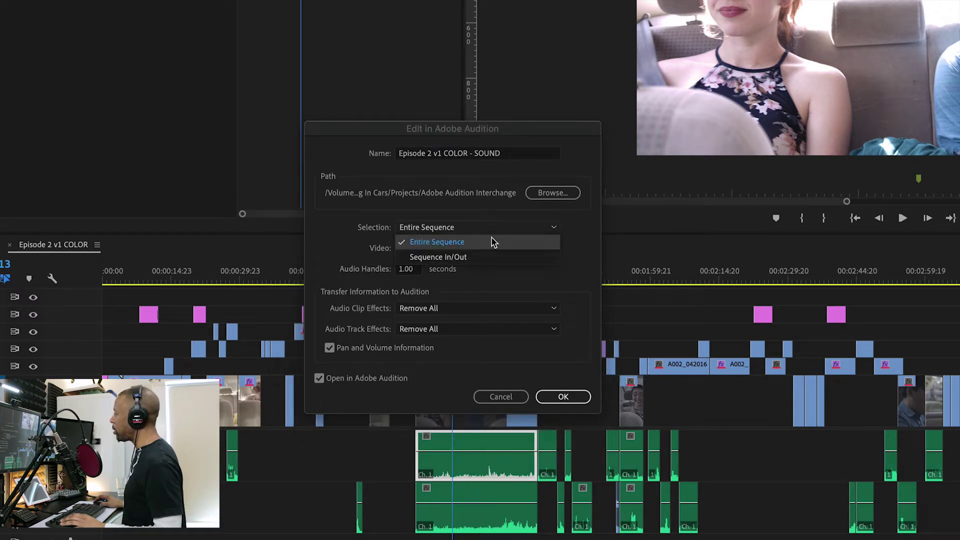
click(555, 228)
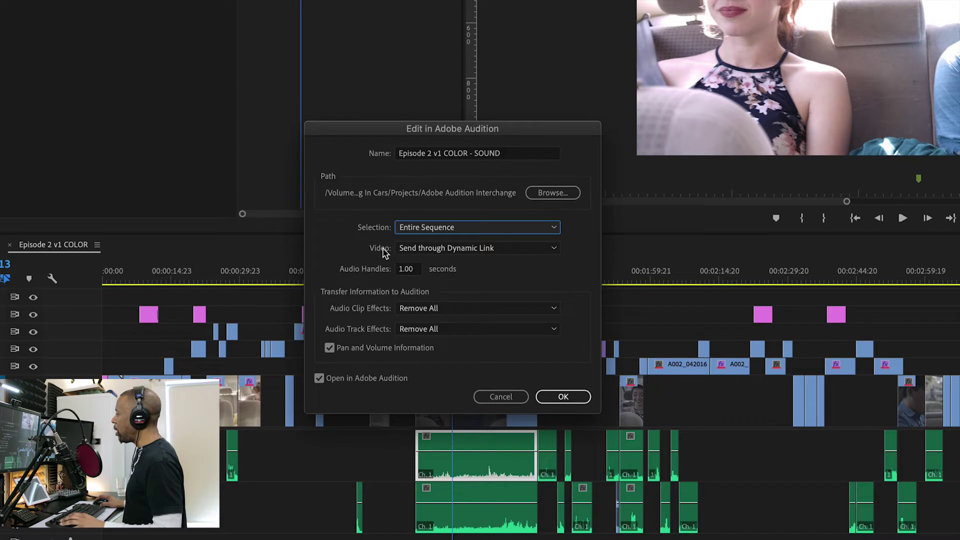
click(554, 249)
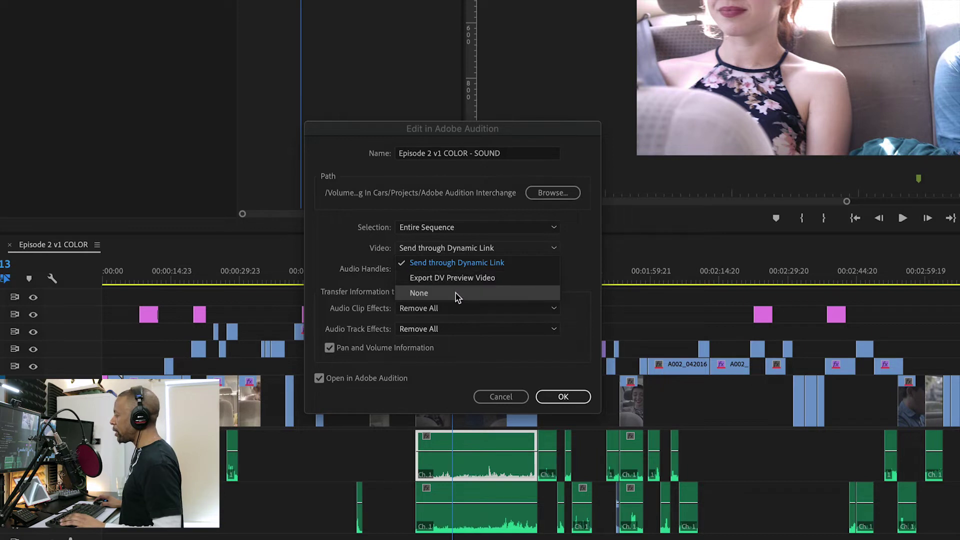
click(514, 264)
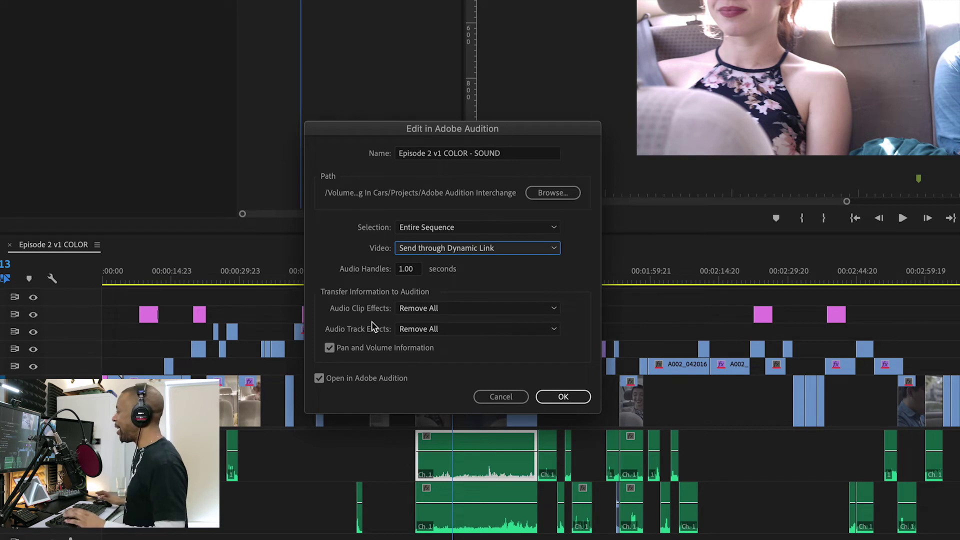
- Set both Audio Clip Effects and Audio Track Effects to Transfer Settings
click(554, 308)
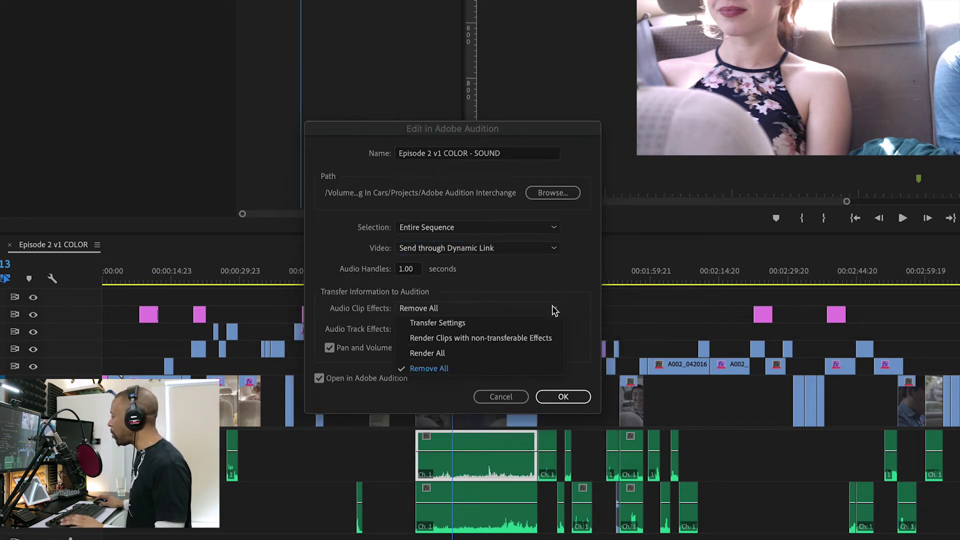
click(445, 323)
click(538, 331)
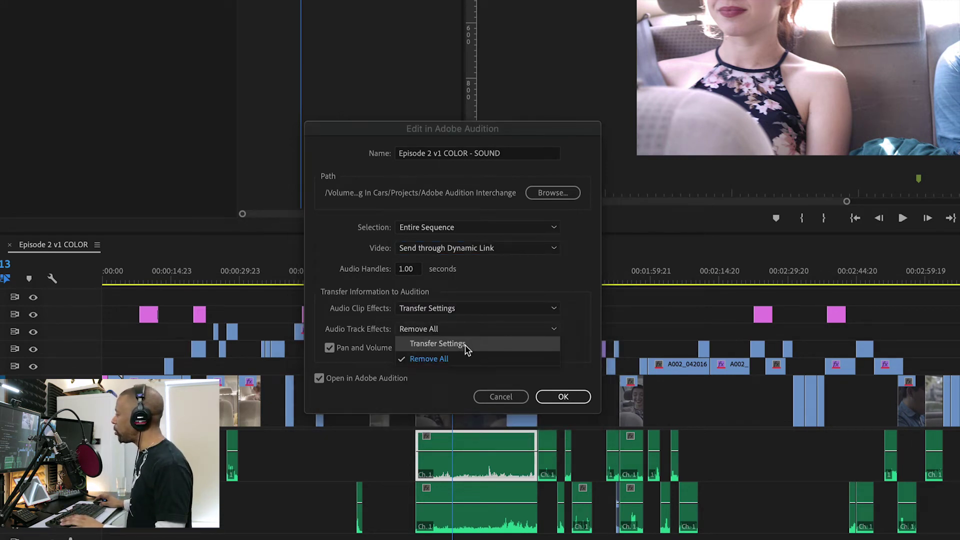
click(441, 344)
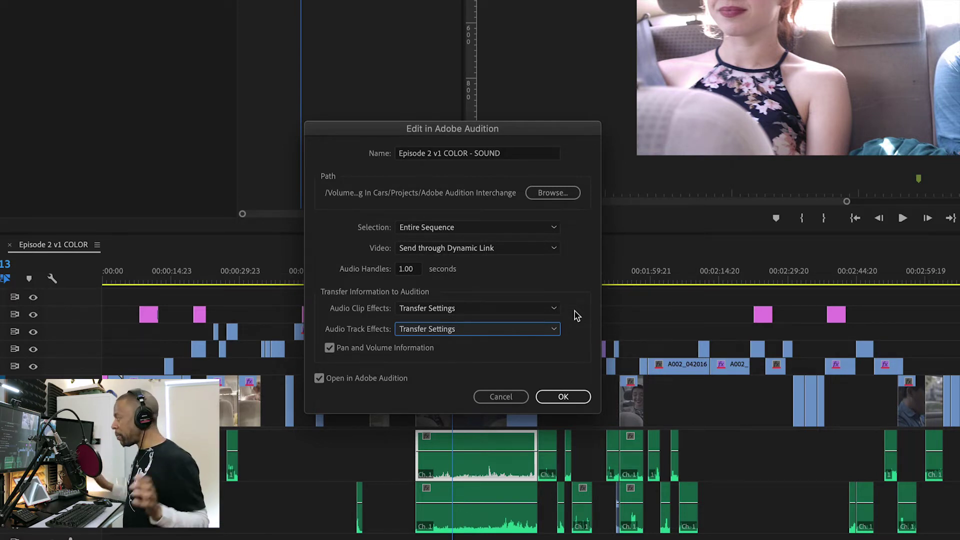
- Try Render Clips with non-transferable Effects and Render All as the Audio Clip Effects option
click(554, 309)
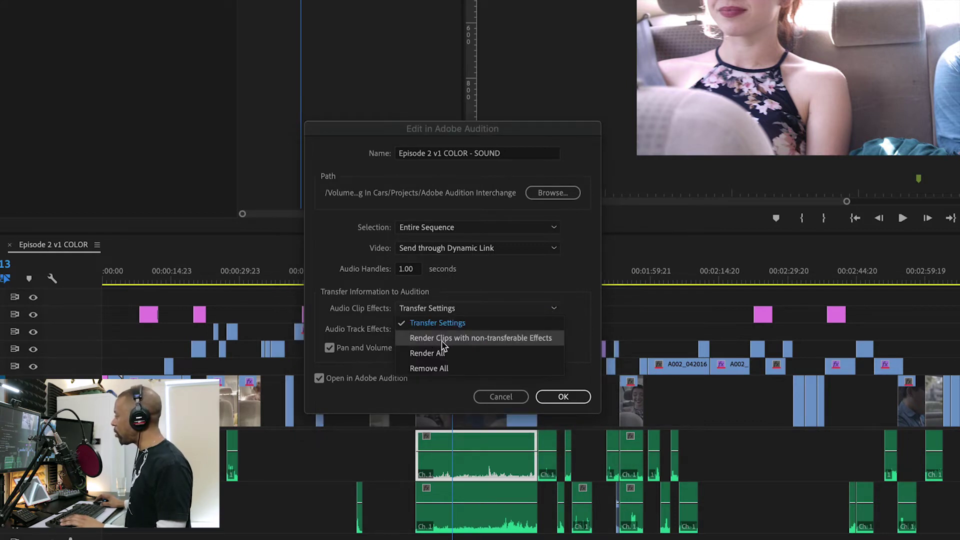
click(528, 339)
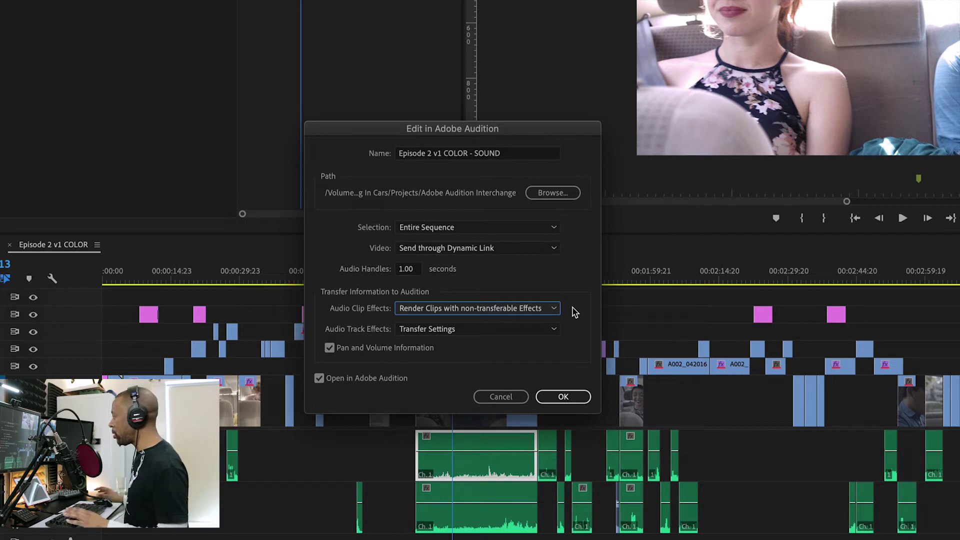
click(550, 313)
click(500, 353)
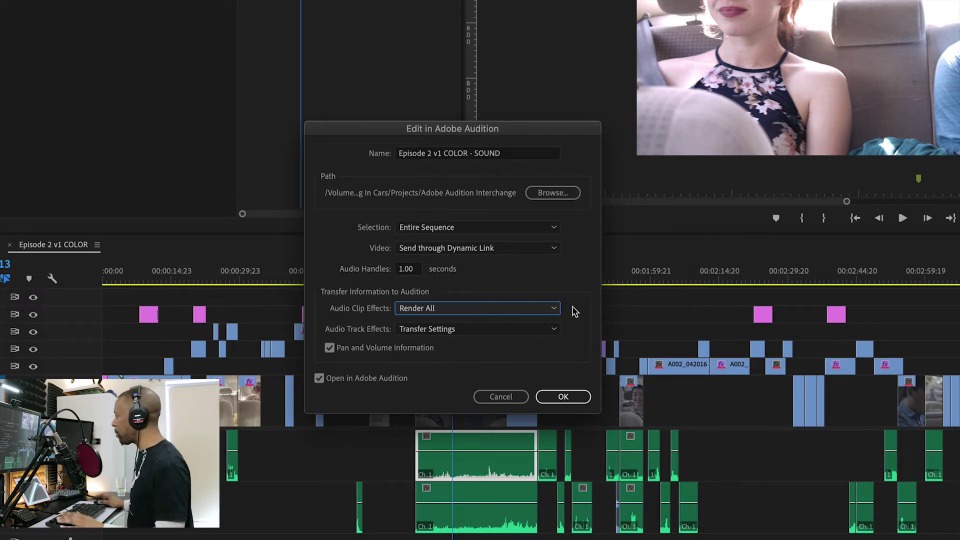
- Set Audio Clip Effects and Audio Track Effects to Remove All, send the sequence, and switch to Adobe Audition
click(556, 308)
click(440, 368)
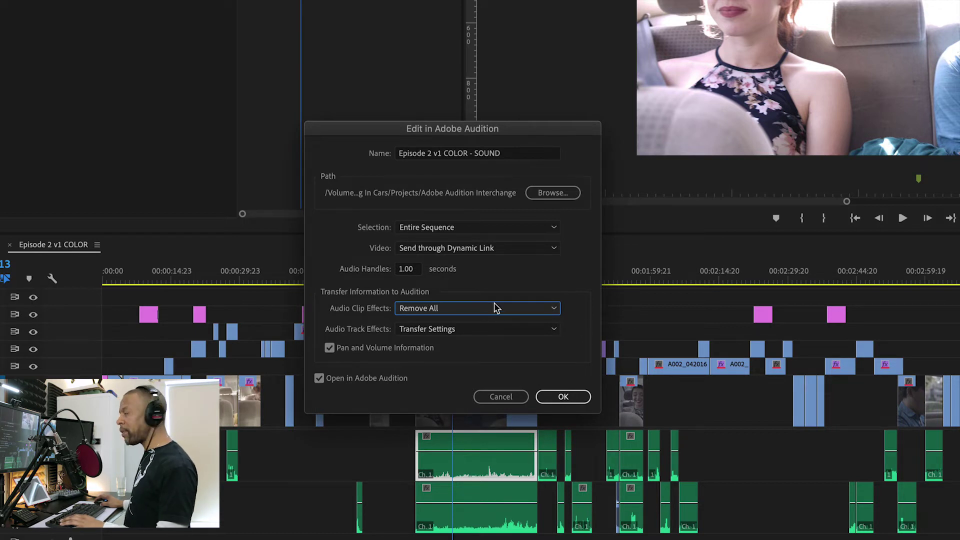
click(554, 330)
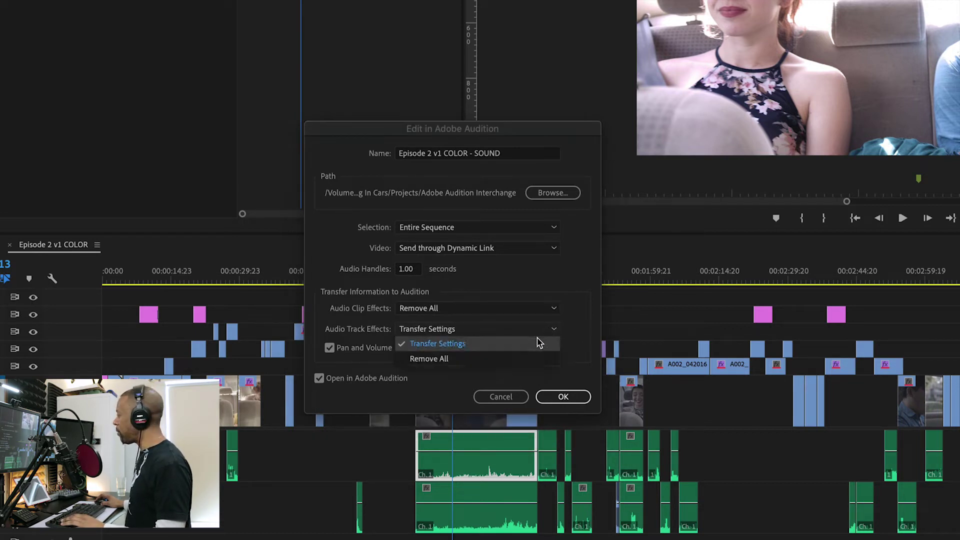
click(454, 360)
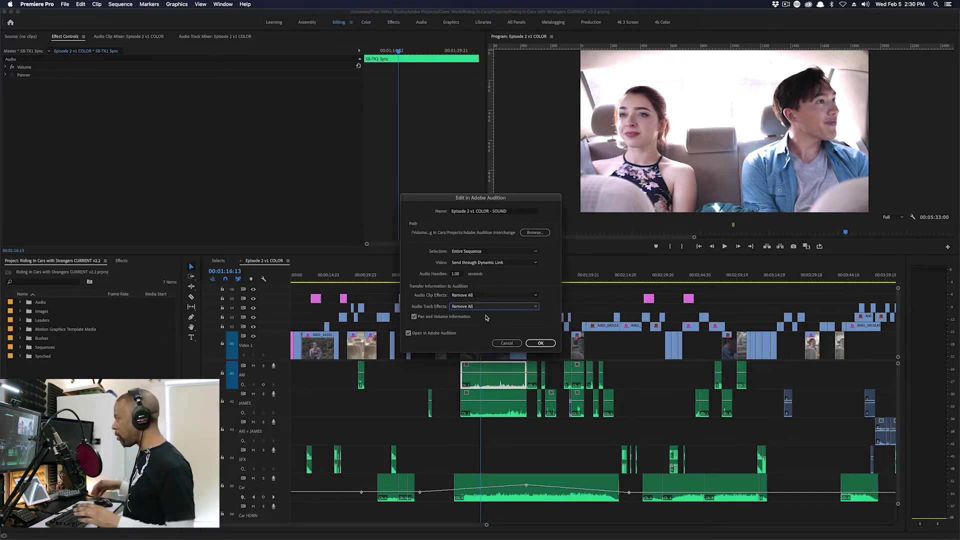
click(541, 343)
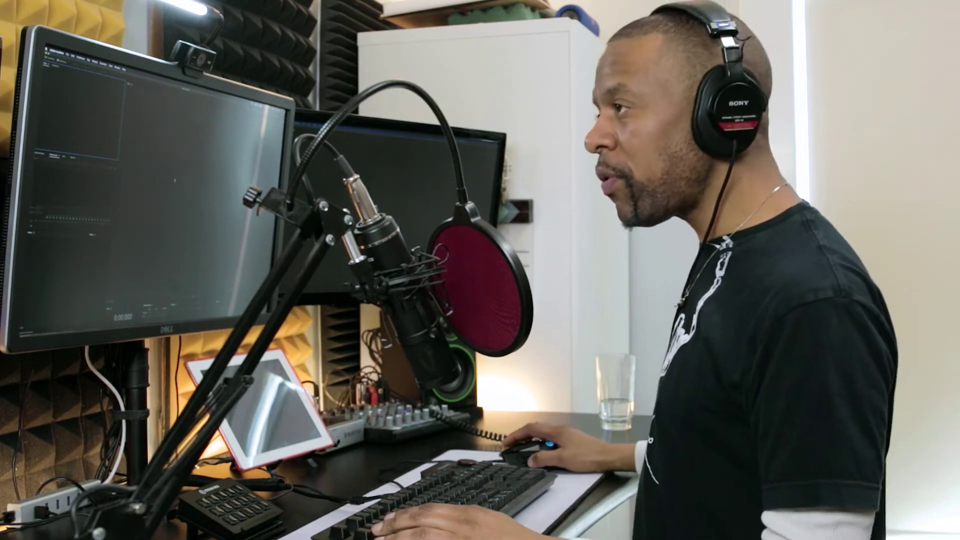
key(super+Tab)
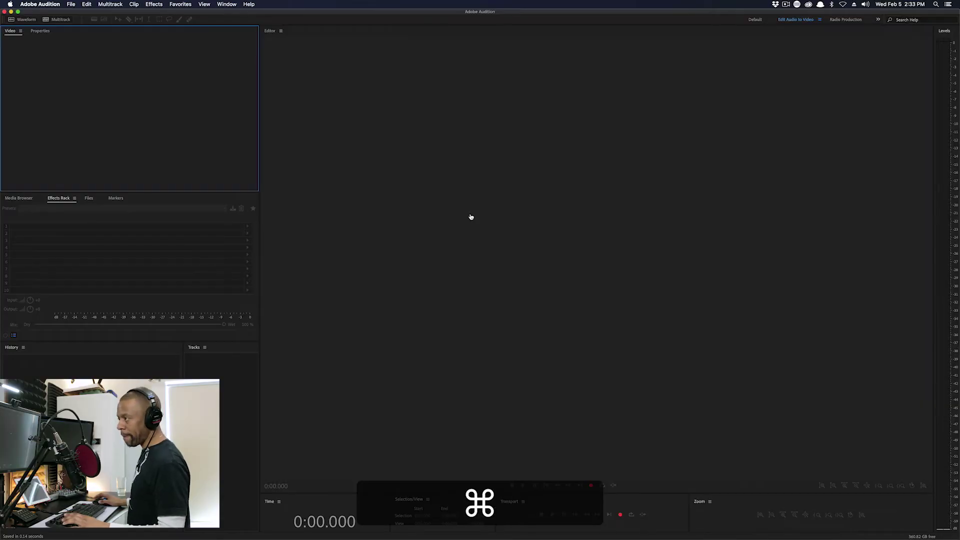
- Switch to Finder and locate Episode 2 v1 COLOR - SOUND.prproj in the Adobe Audition Interchange folder's Episode 2 v1 COLOR - SOUND subfolder
key(super+Tab)
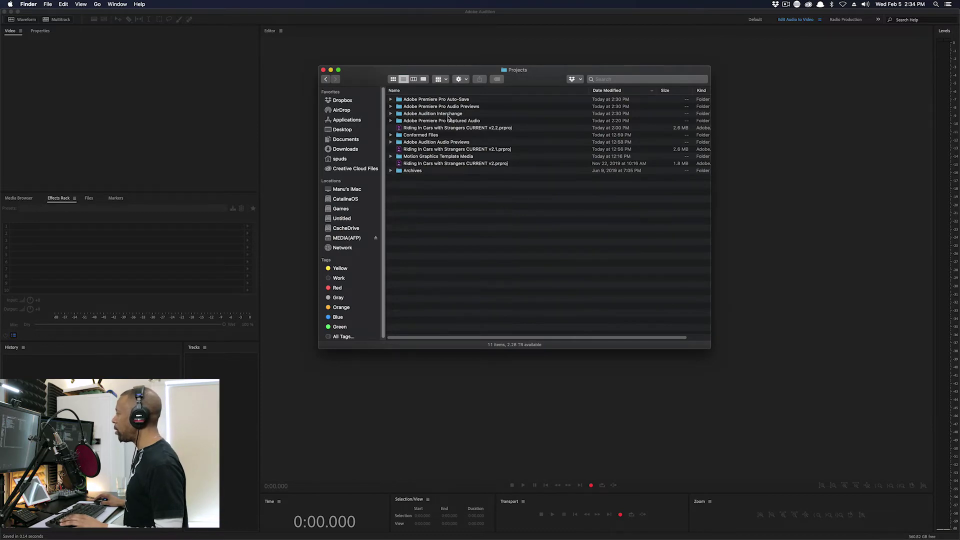
scroll(453, 117, up, 5)
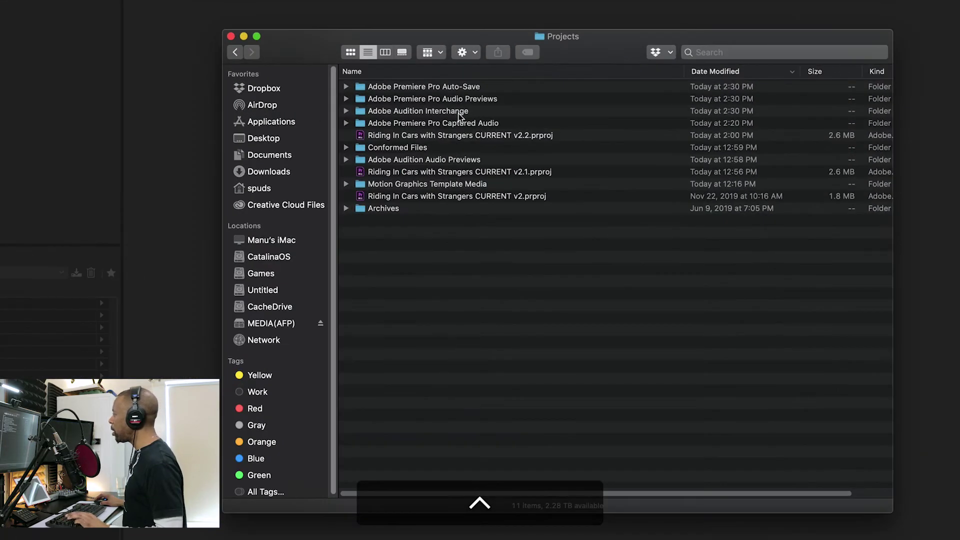
click(459, 114)
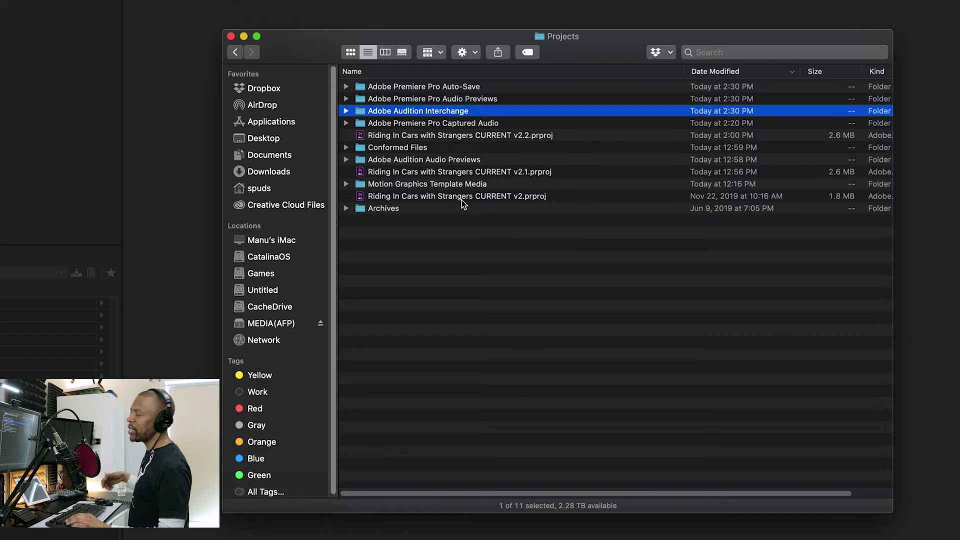
double_click(405, 112)
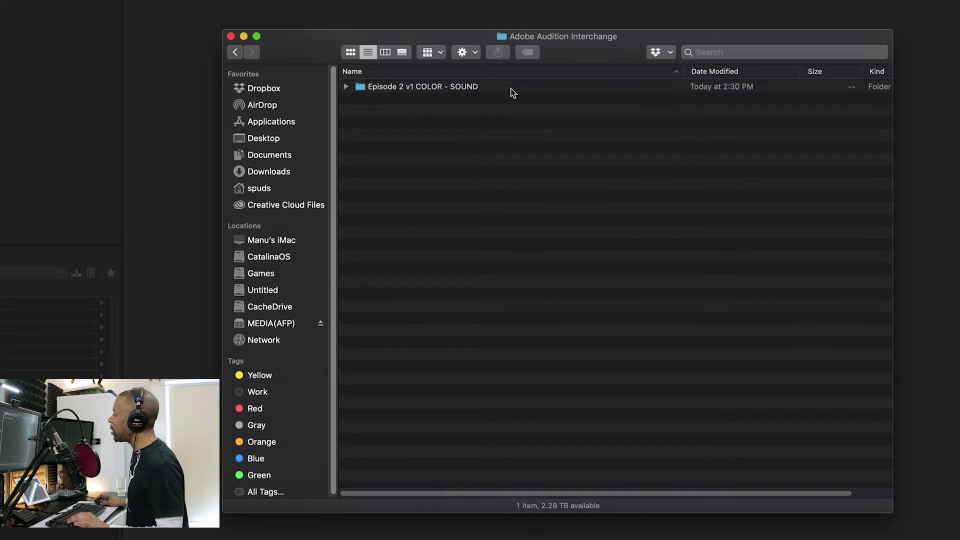
click(440, 88)
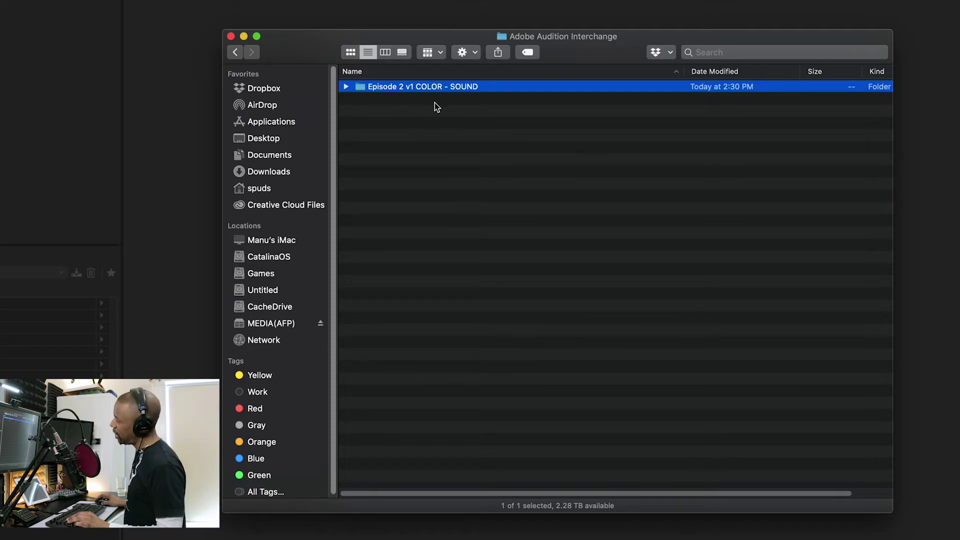
double_click(409, 86)
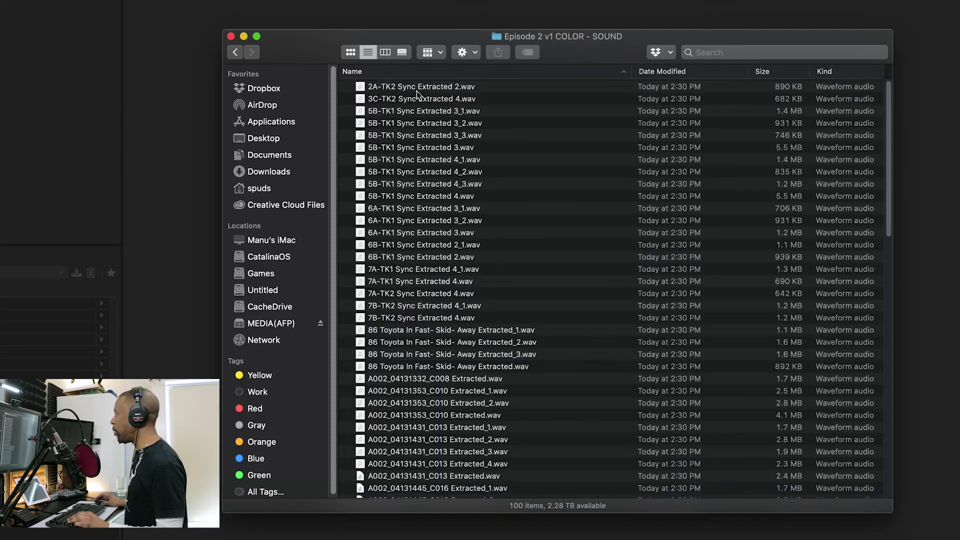
scroll(620, 196, down, 15)
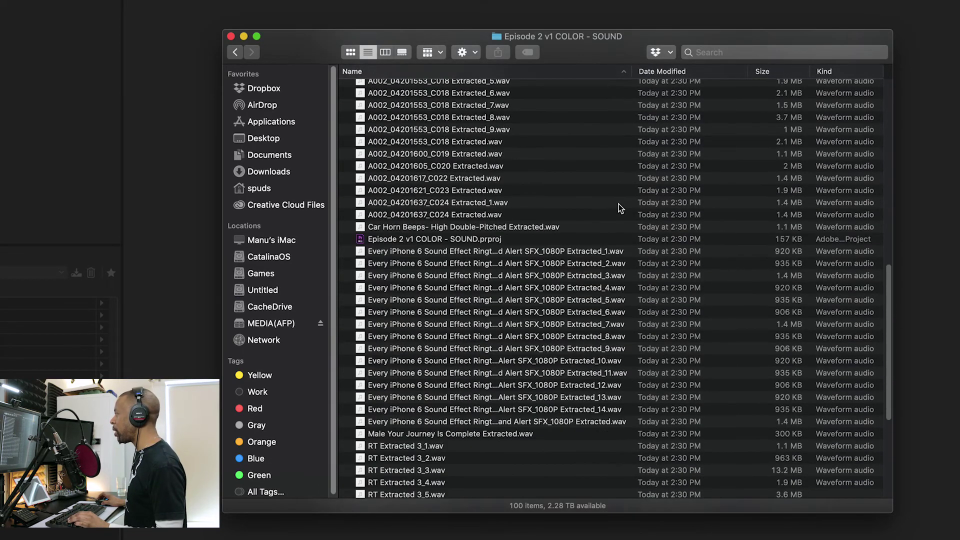
click(395, 130)
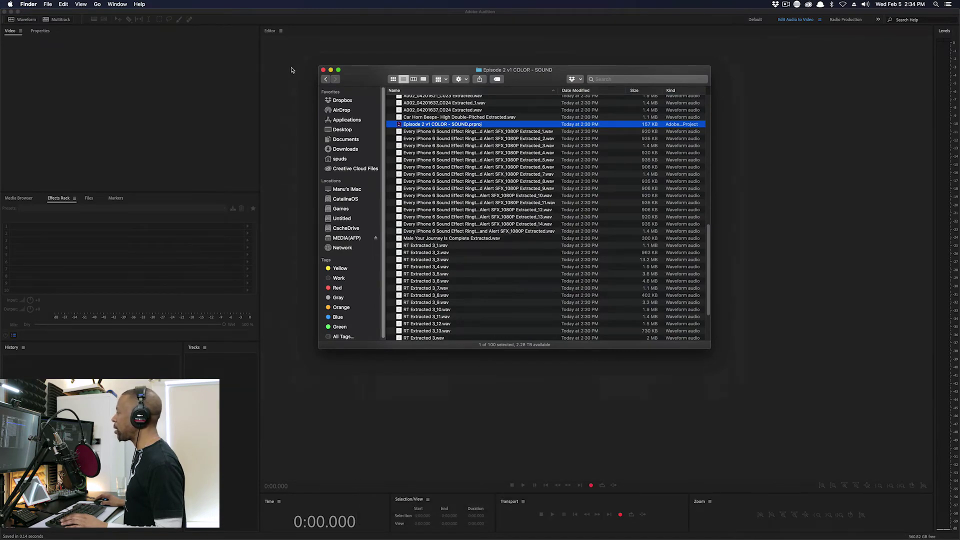
- Move the Finder window aside, return to Adobe Audition, and bring up the Open File dialog
drag(458, 70, 665, 180)
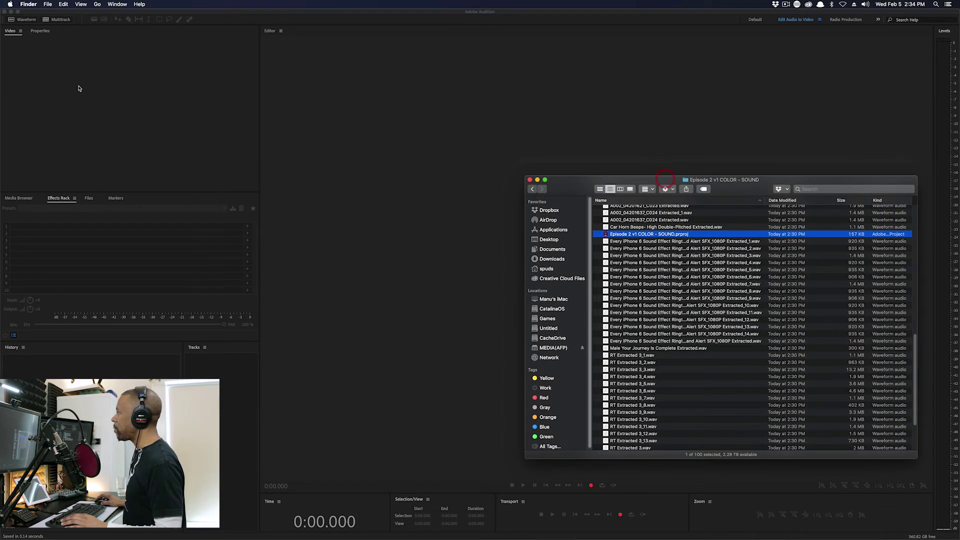
click(79, 86)
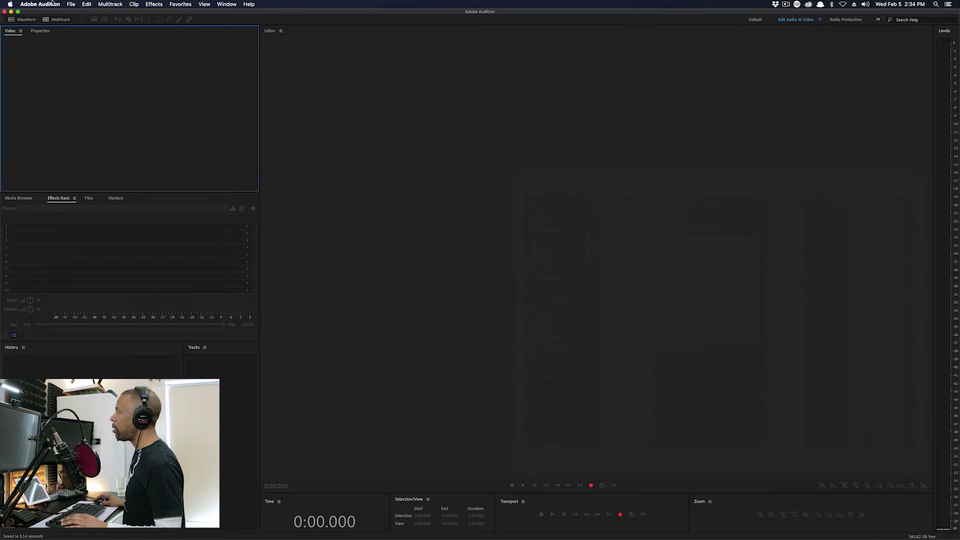
click(70, 4)
click(93, 21)
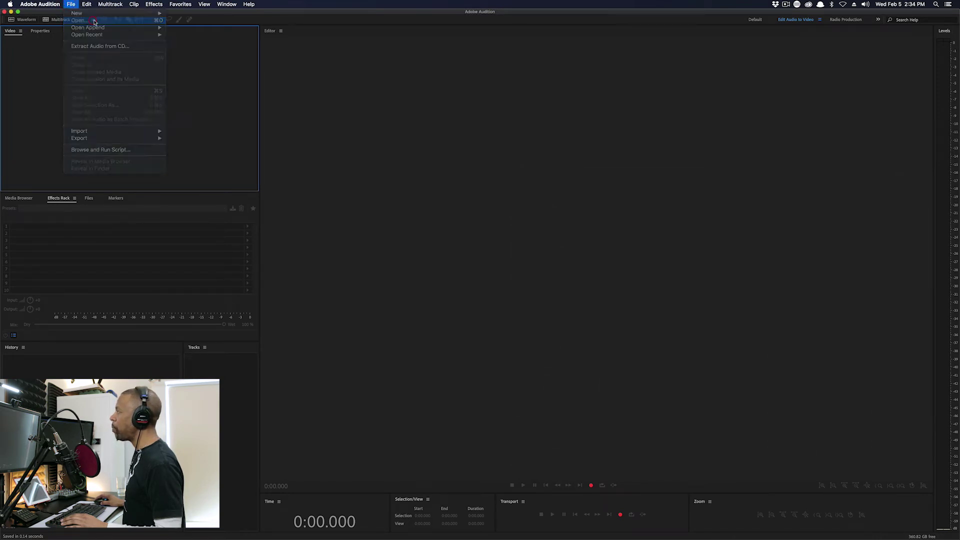
drag(392, 81, 250, 44)
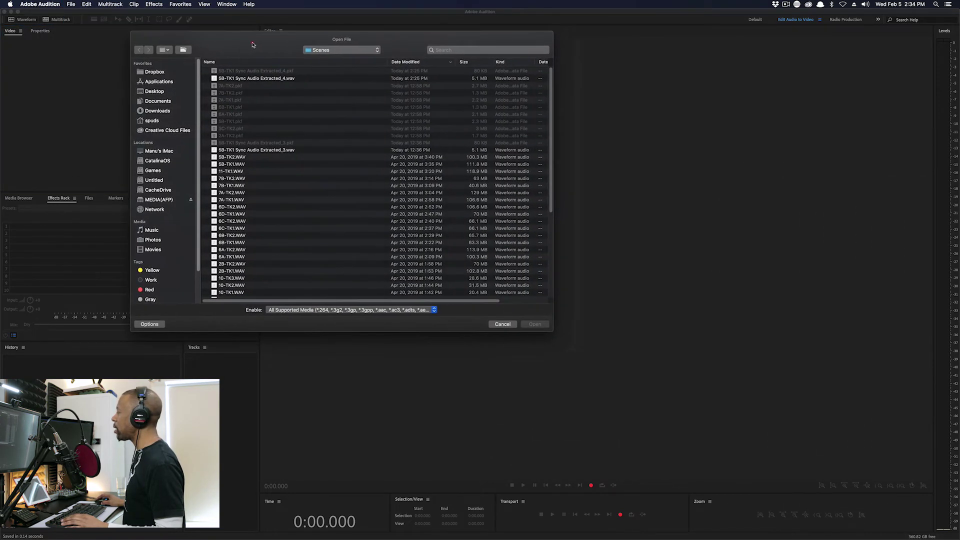
- Place the Open File dialog beside the Finder window and use the Finder file to open Episode 2 v1 COLOR - SOUND.prproj
key(super+Tab)
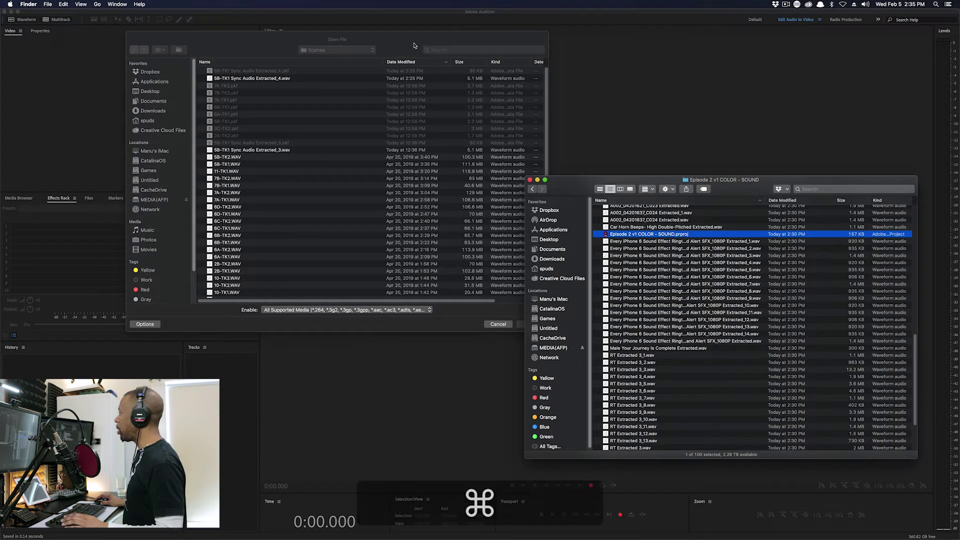
key(super+Tab)
drag(309, 28, 250, 24)
key(super+Tab)
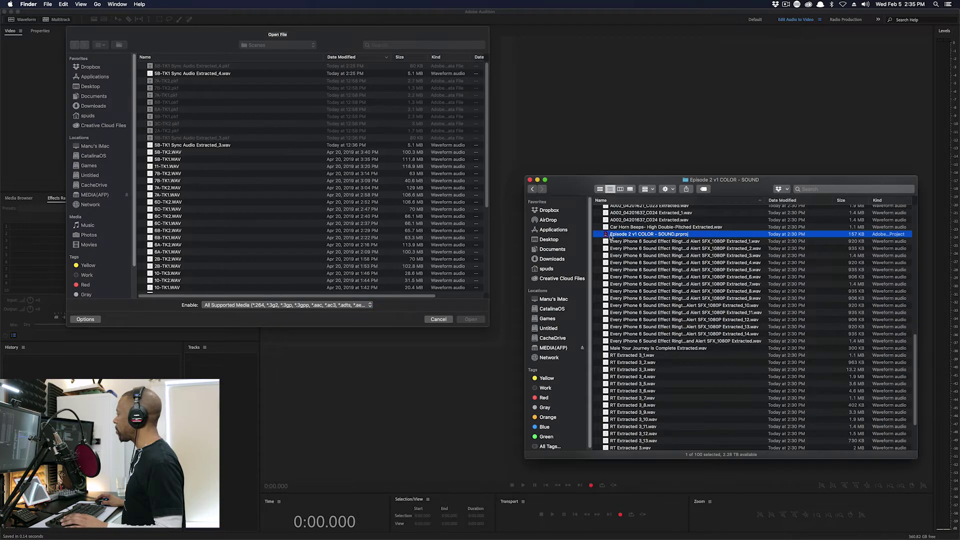
drag(607, 236, 281, 187)
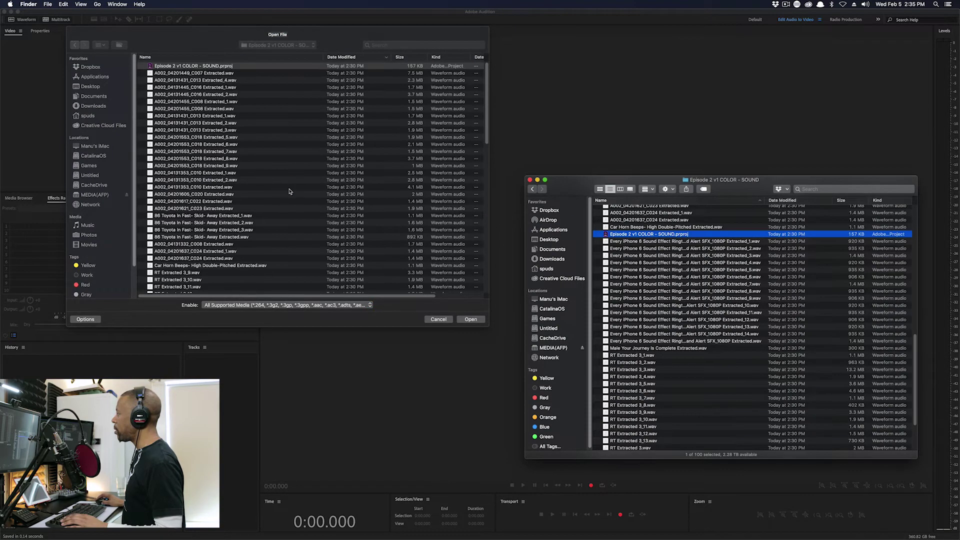
click(470, 319)
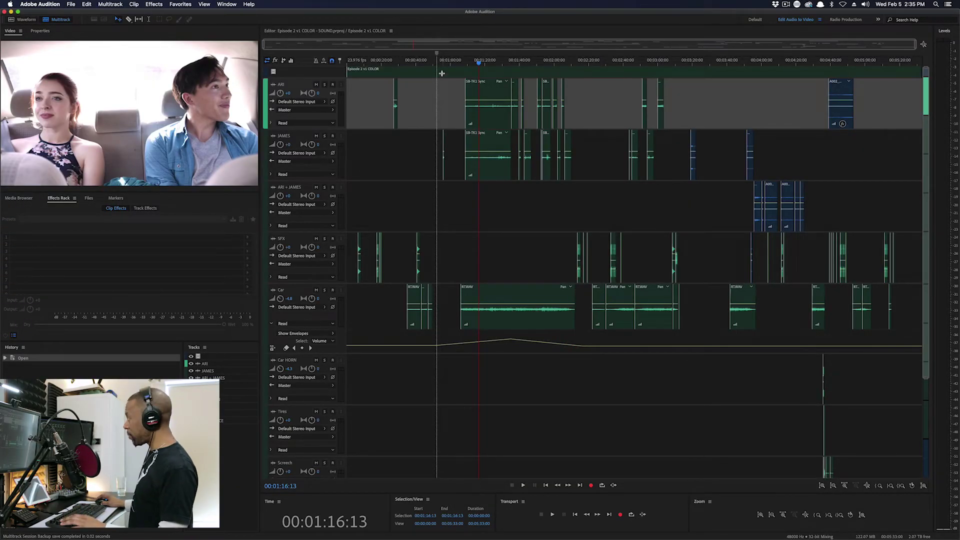
- Move the marker on the multitrack timeline to about 00:01:00:00
mouse_move(436, 55)
mouse_down()
mouse_move(413, 55)
mouse_move(463, 61)
mouse_up()
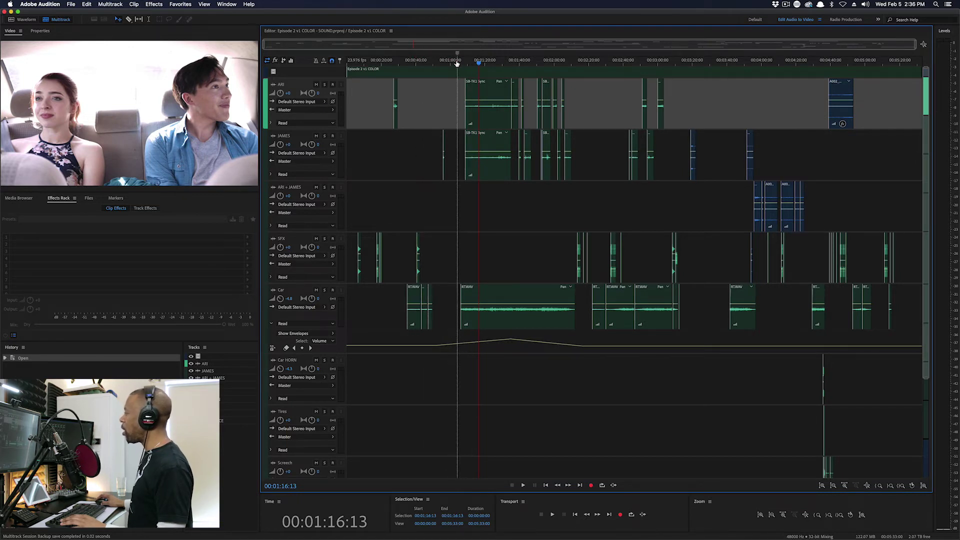
drag(462, 72, 457, 71)
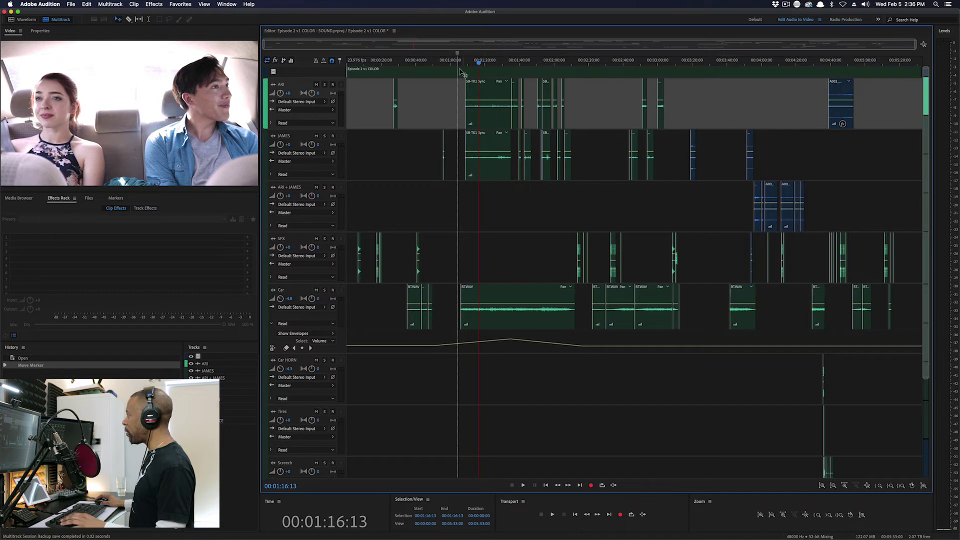
mouse_move(457, 53)
mouse_down()
mouse_move(487, 55)
mouse_move(450, 54)
mouse_up()
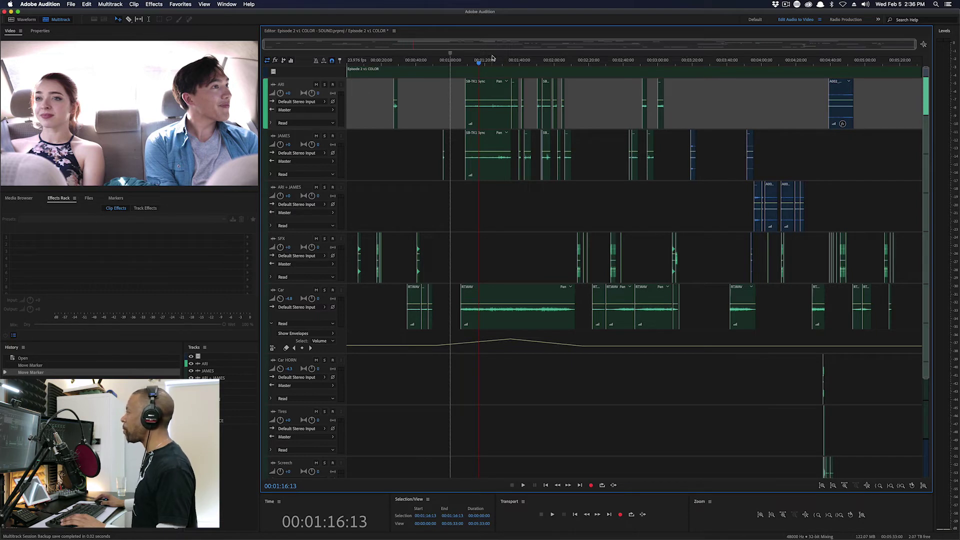
- Move the playhead to 00:01:16:19 and play several seconds of the multitrack session with its video
mouse_move(479, 66)
mouse_down()
mouse_move(463, 66)
mouse_move(482, 66)
mouse_up()
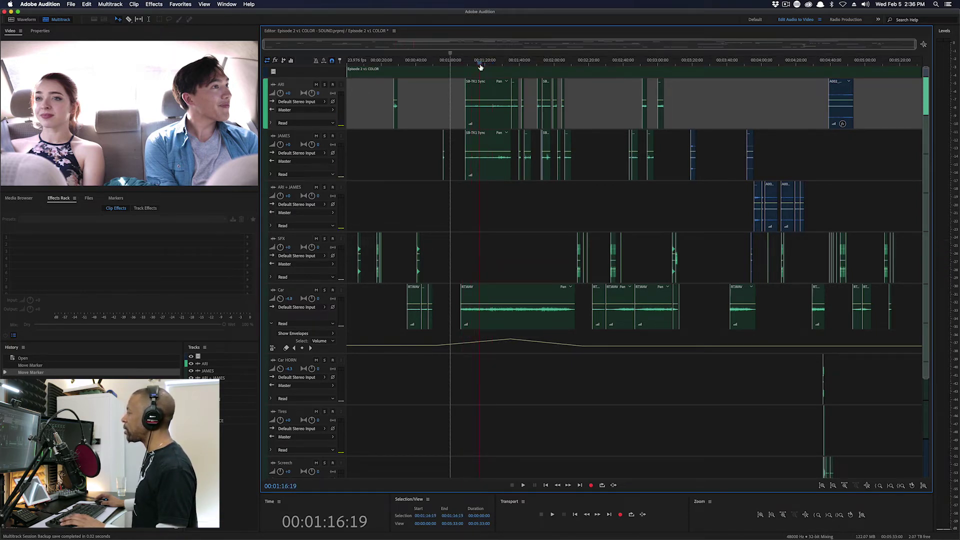
key(space)
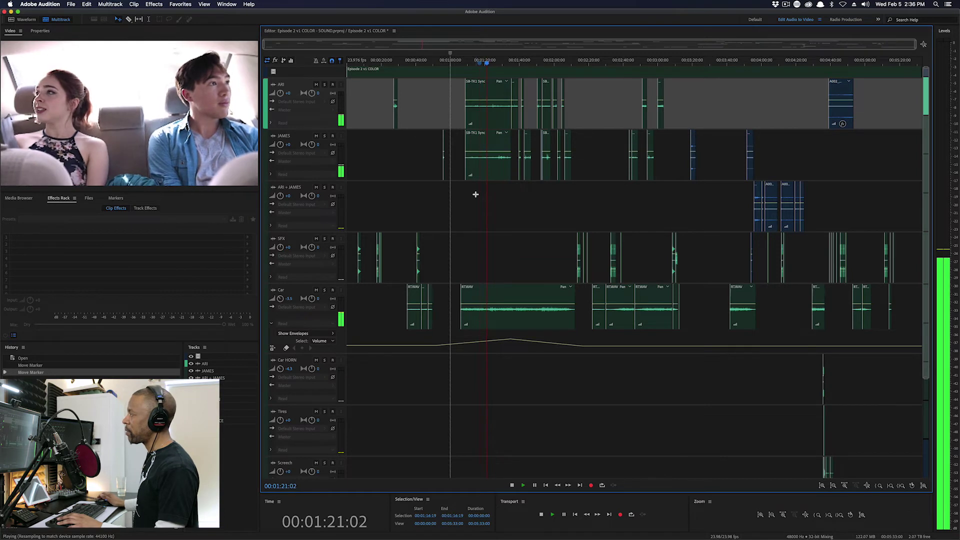
key(space)
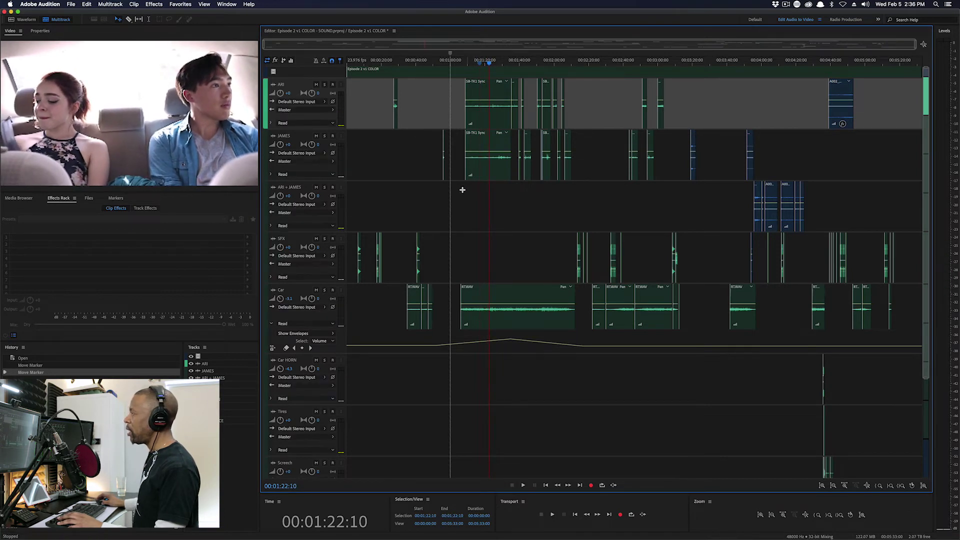
- Review the video preview's display options, such as Scaling, Resolution and Timecode Overlay
right_click(144, 99)
mouse_move(177, 104)
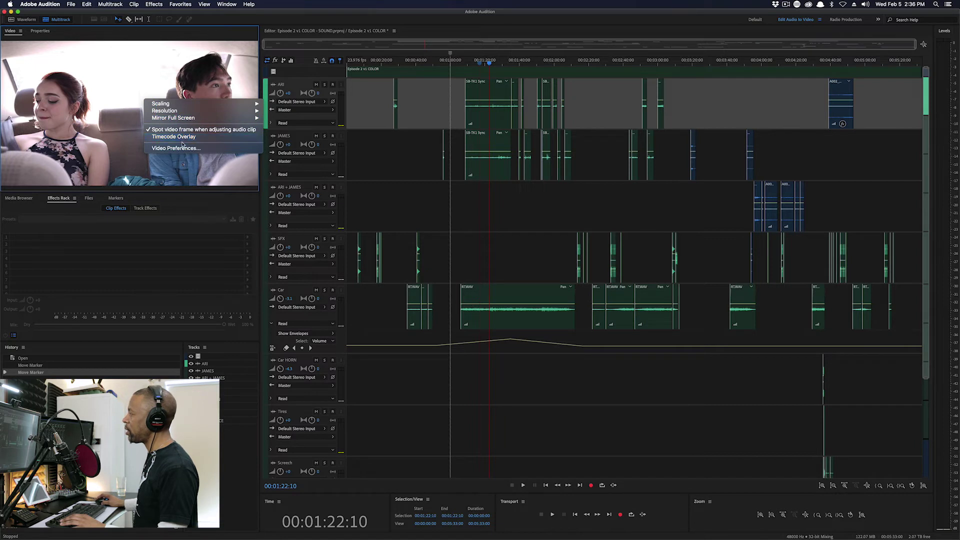
click(147, 82)
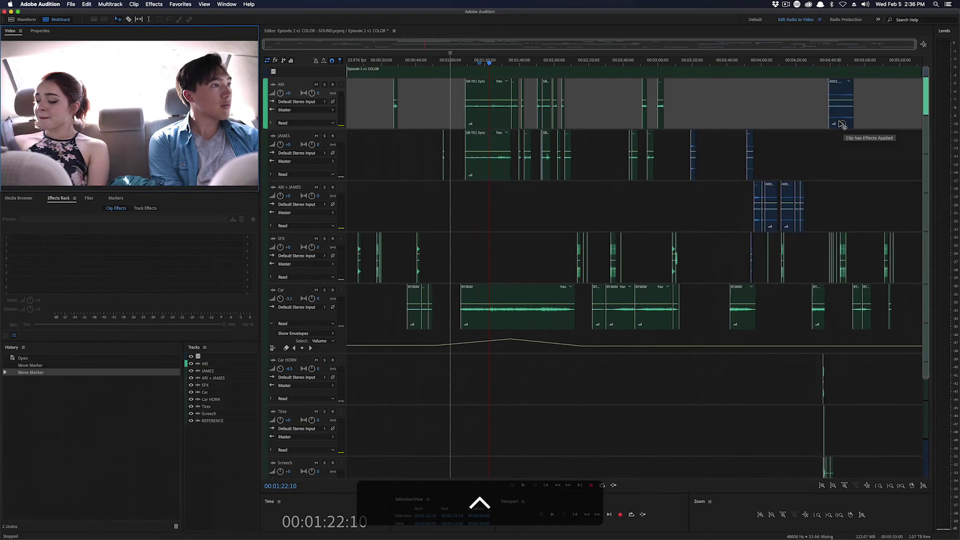
- Remove the Amplify effect from the clip with applied effects near the end of the first track
click(842, 123)
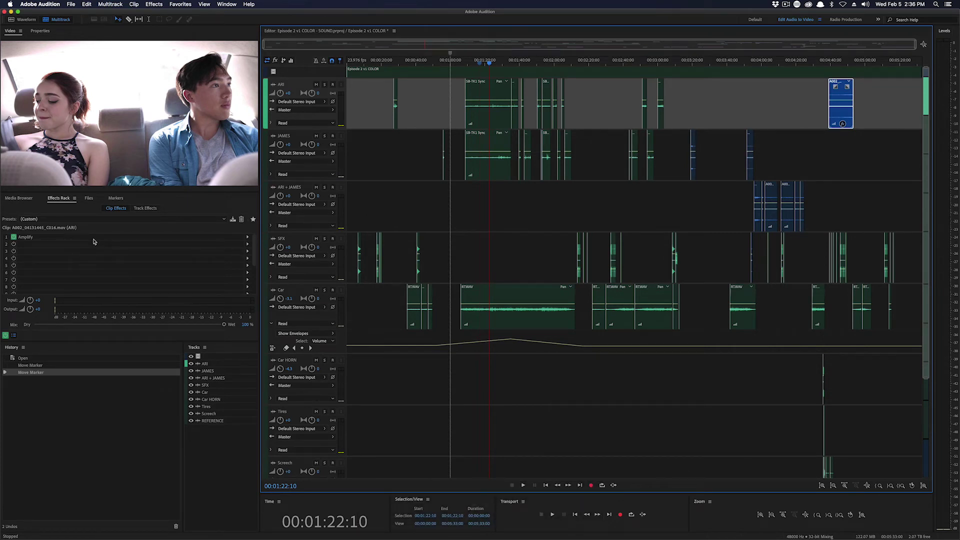
click(40, 238)
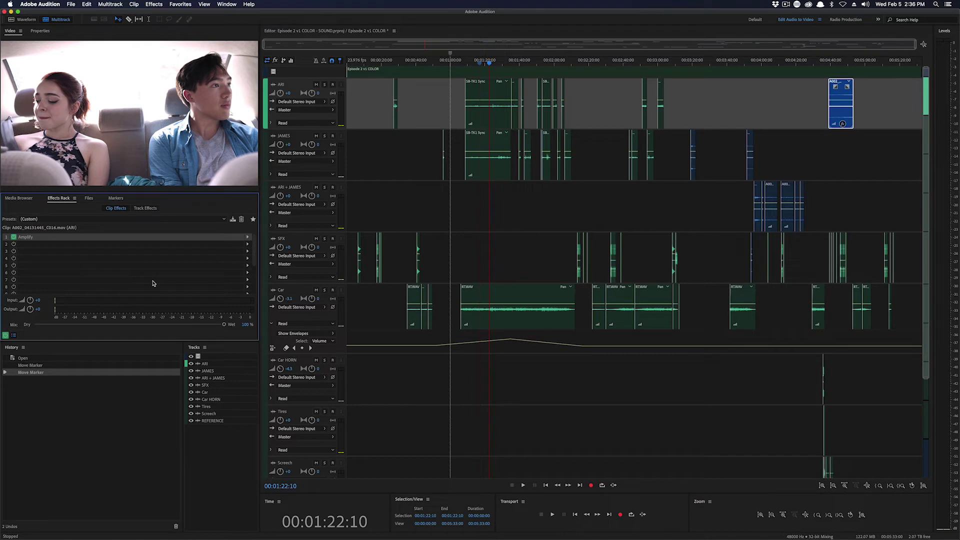
key(Delete)
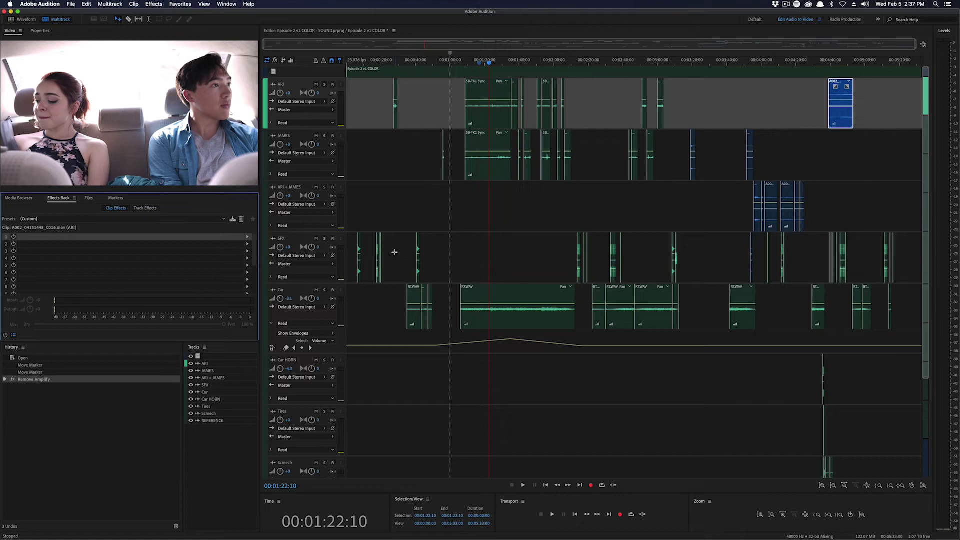
- Start an export to Adobe Premiere Pro, try Mixdown session to, and choose Export each track as stem
click(103, 3)
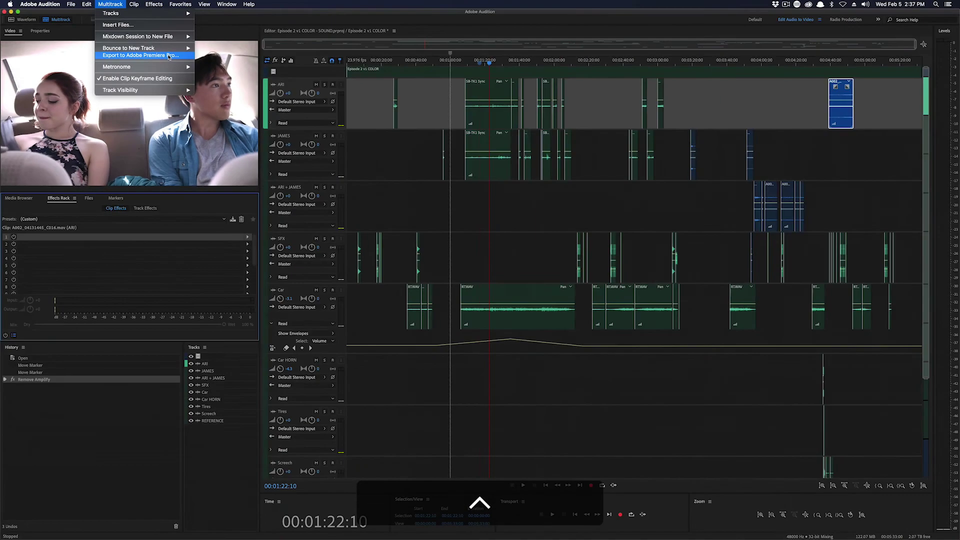
click(157, 58)
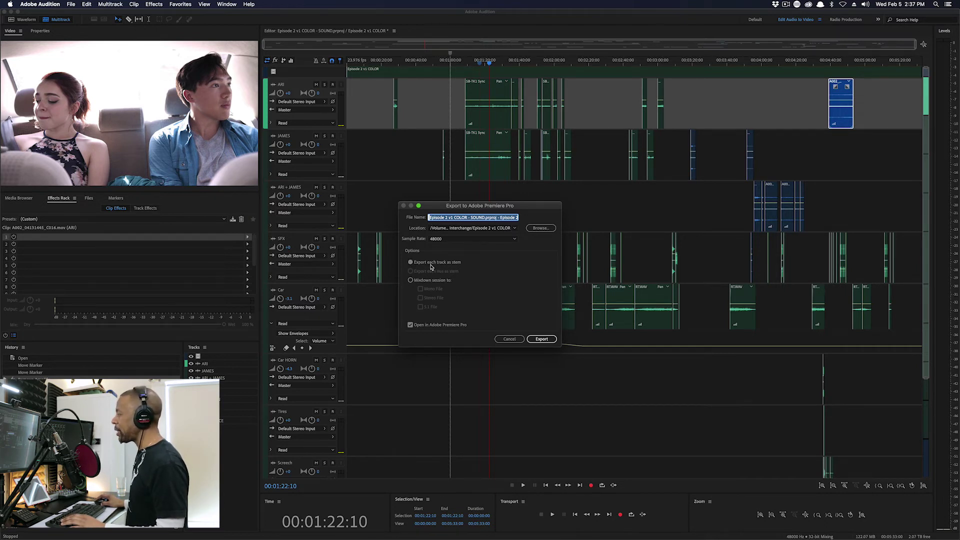
click(420, 281)
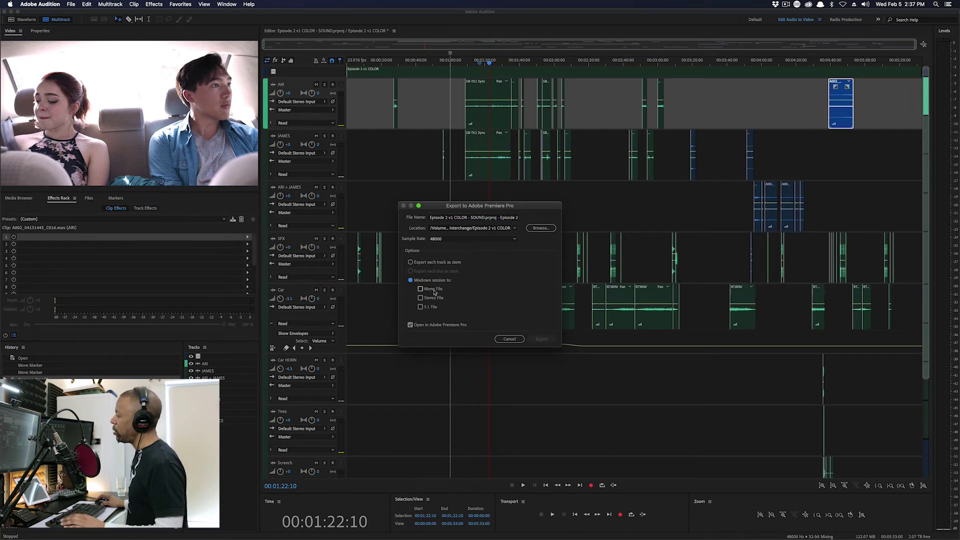
click(431, 264)
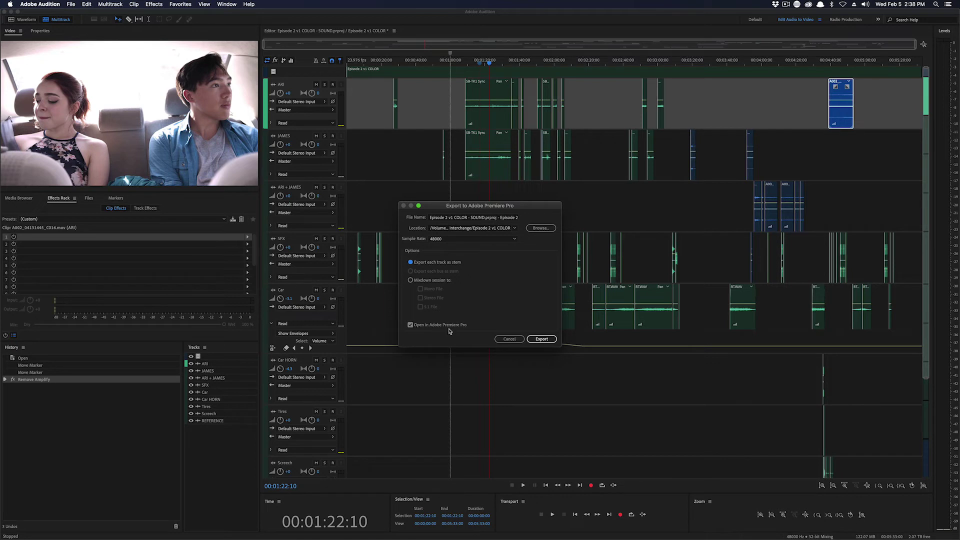
- Run the stem export, agree to create the missing destination folder, and switch to Premiere Pro
click(548, 340)
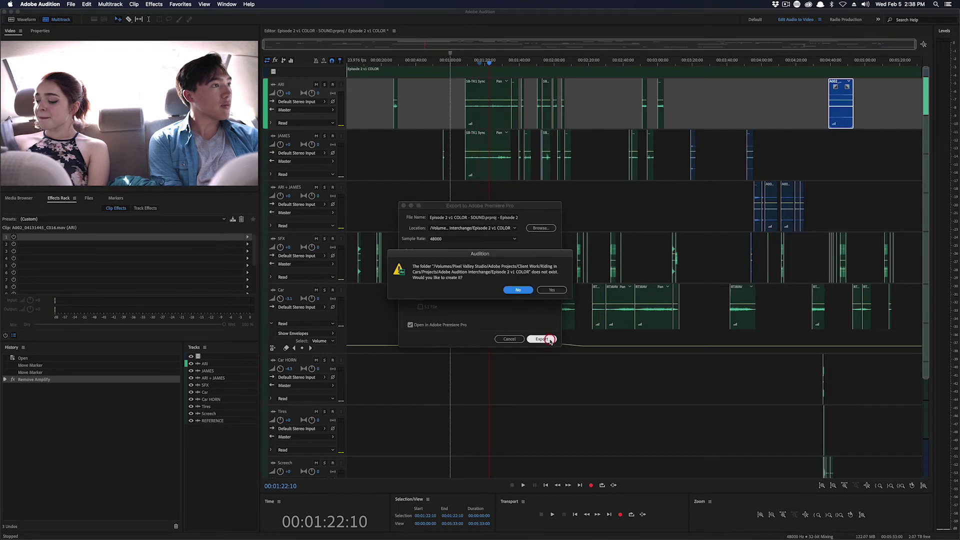
click(555, 289)
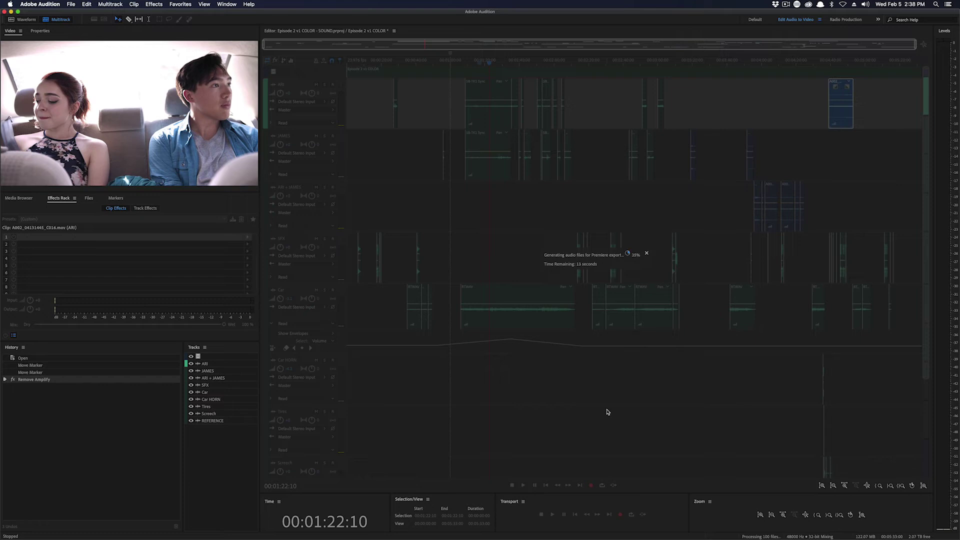
key(super+Tab)
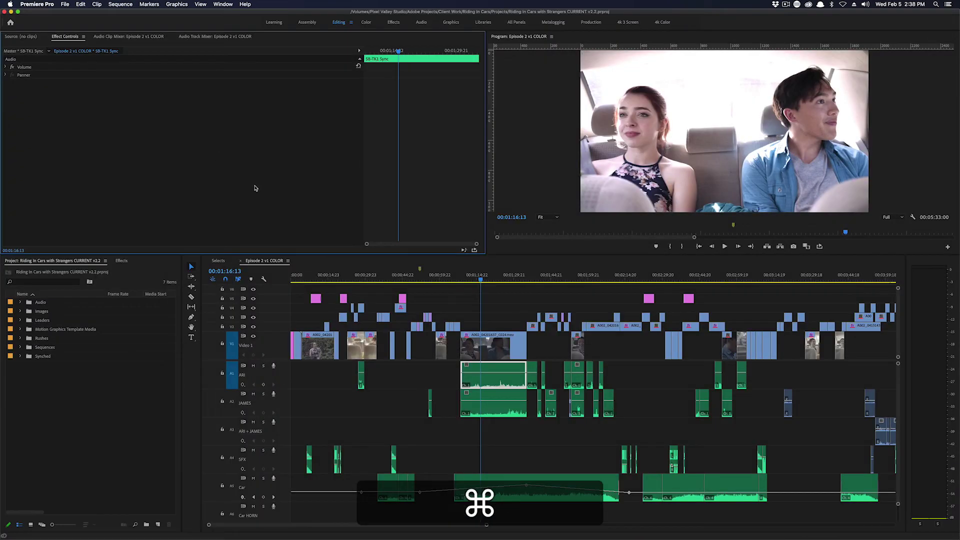
click(255, 188)
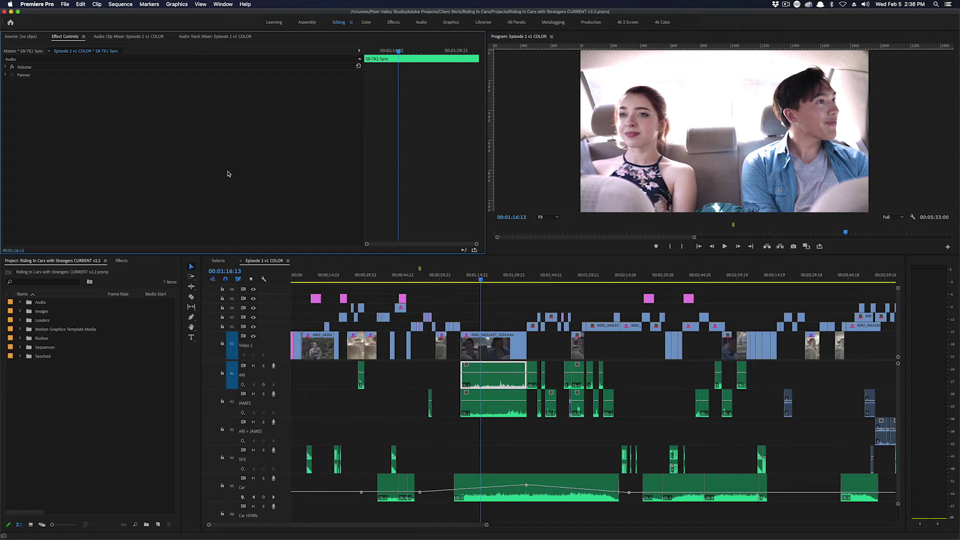
- Import the exported Audition file "Episode 2 v1 COLOR - SOUND.prproj - Episode 2 v1 COLOR (AU Tracks).xml" into the project
click(62, 449)
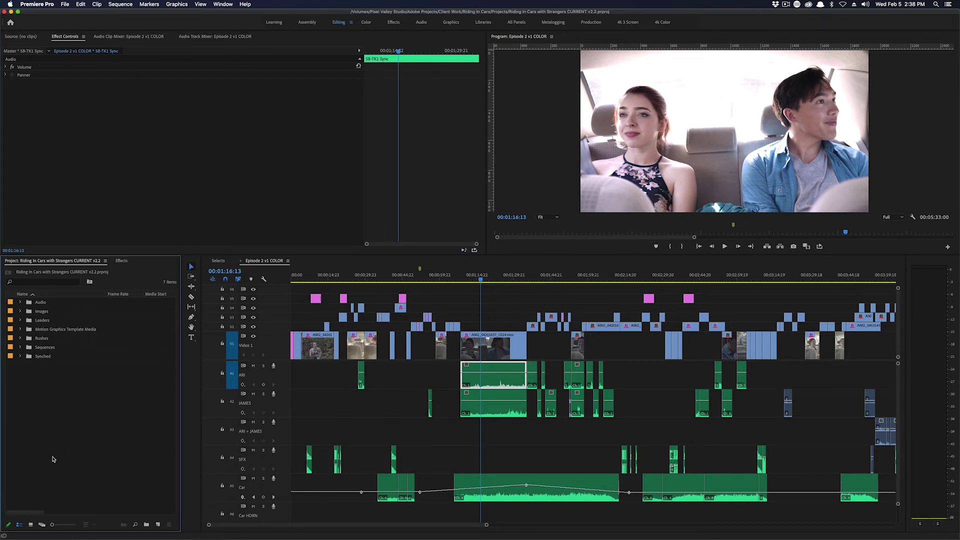
key(super+i)
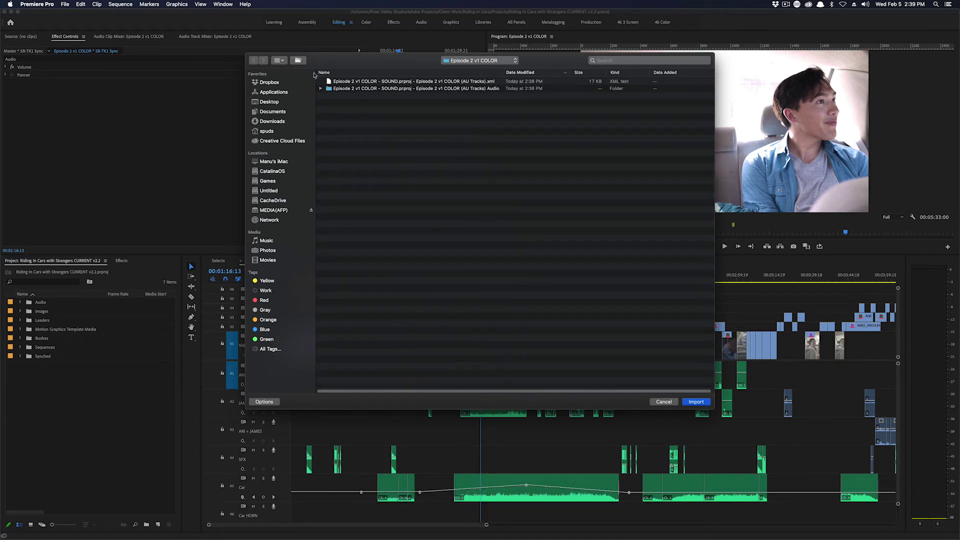
click(388, 82)
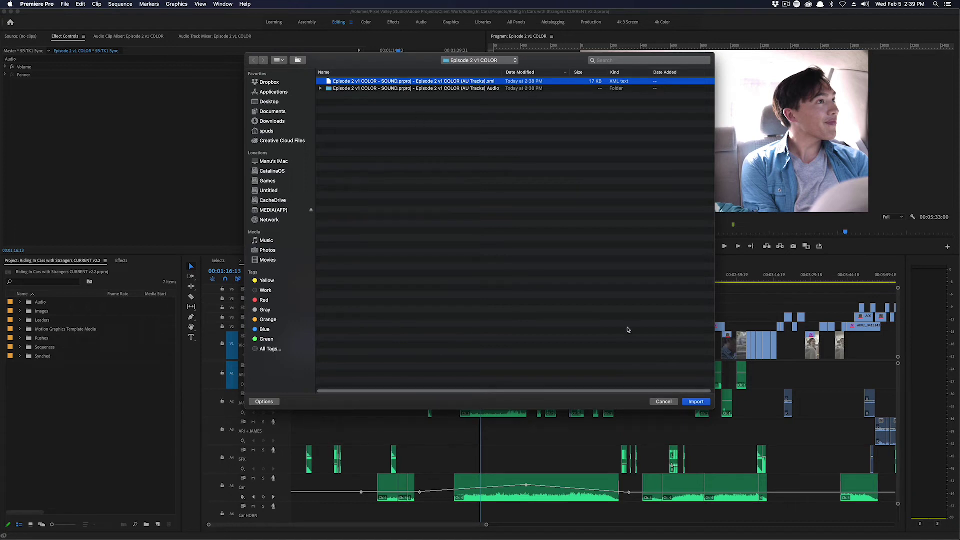
click(701, 403)
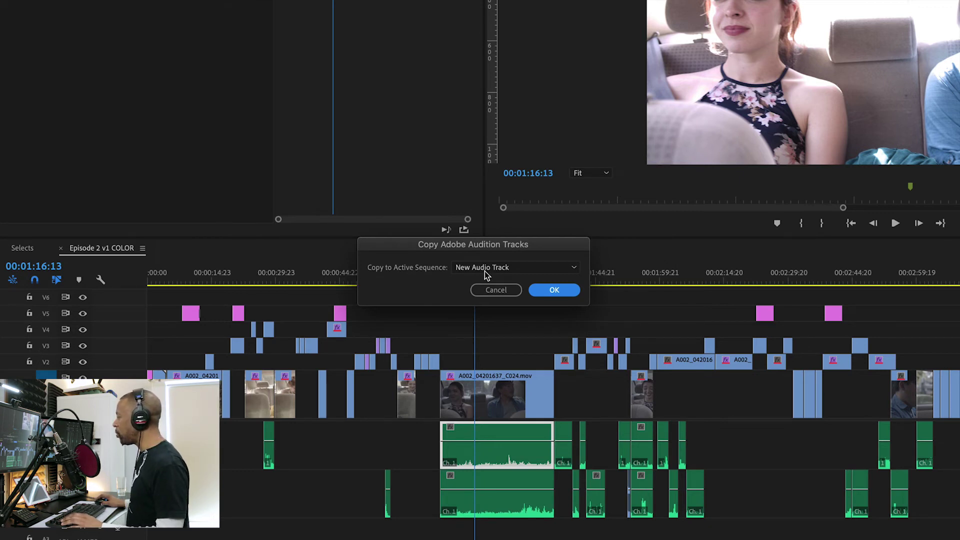
- Review the destination options for copying the Audition tracks, keep New Audio Track, and confirm the copy to the active sequence
click(574, 269)
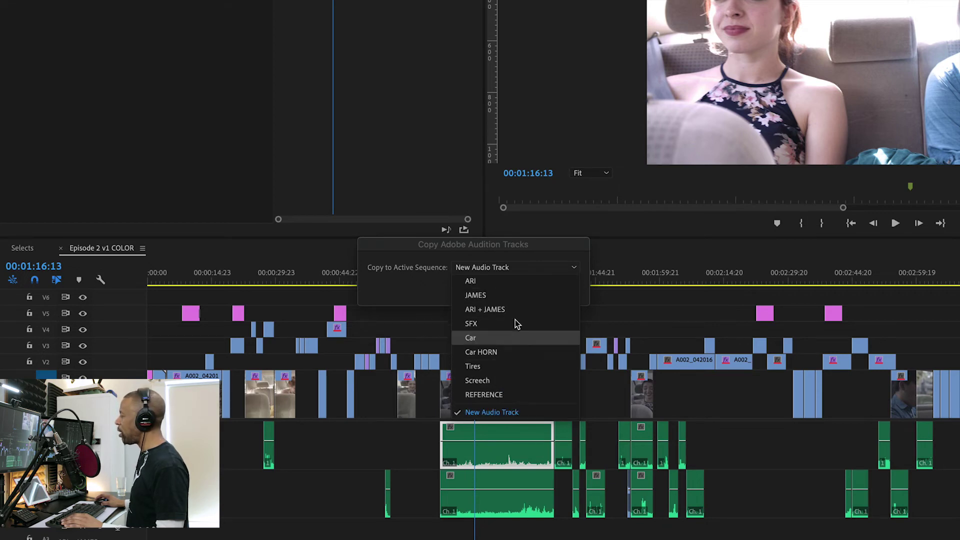
click(538, 265)
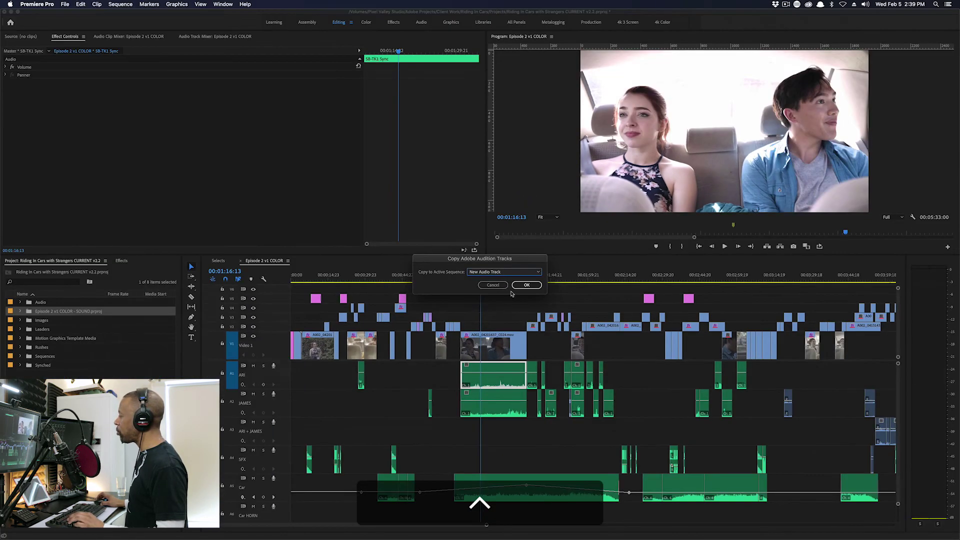
click(527, 285)
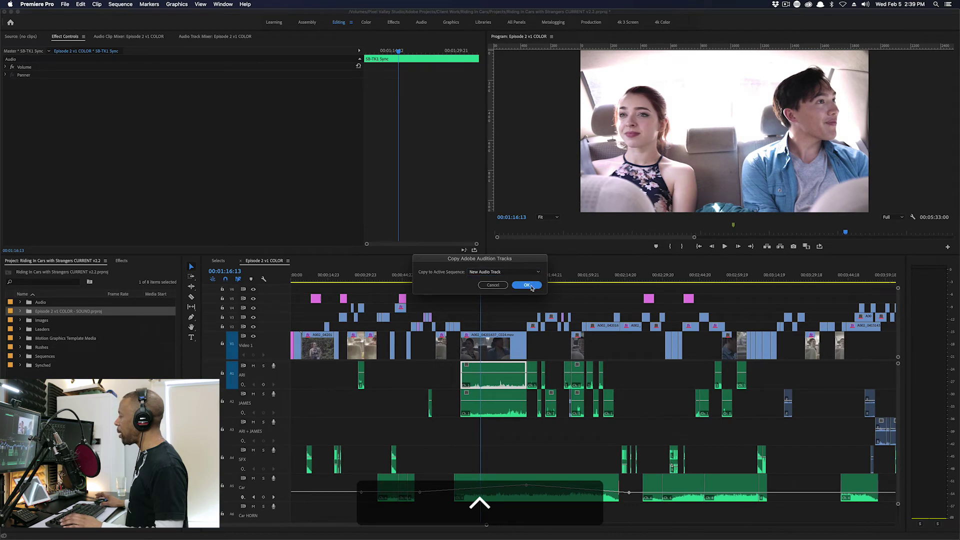
- Maximize the timeline and collapse the original audio tracks A1 through A9
key(grave)
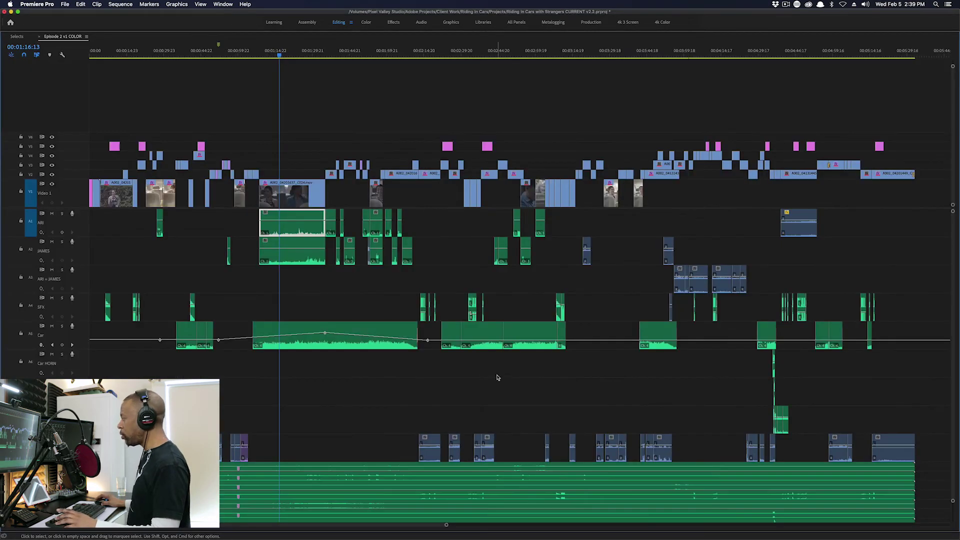
double_click(83, 227)
double_click(84, 239)
double_click(84, 240)
double_click(83, 243)
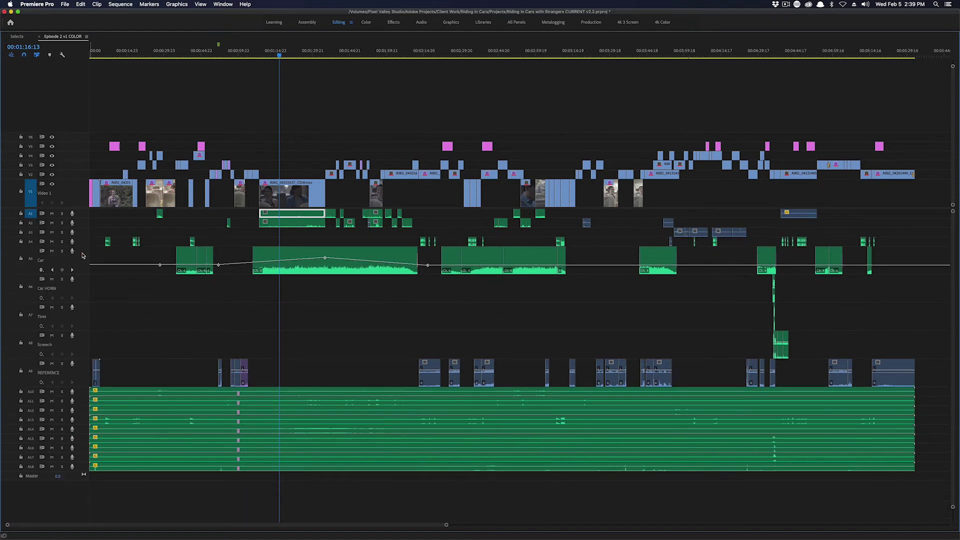
double_click(84, 264)
double_click(83, 272)
double_click(83, 283)
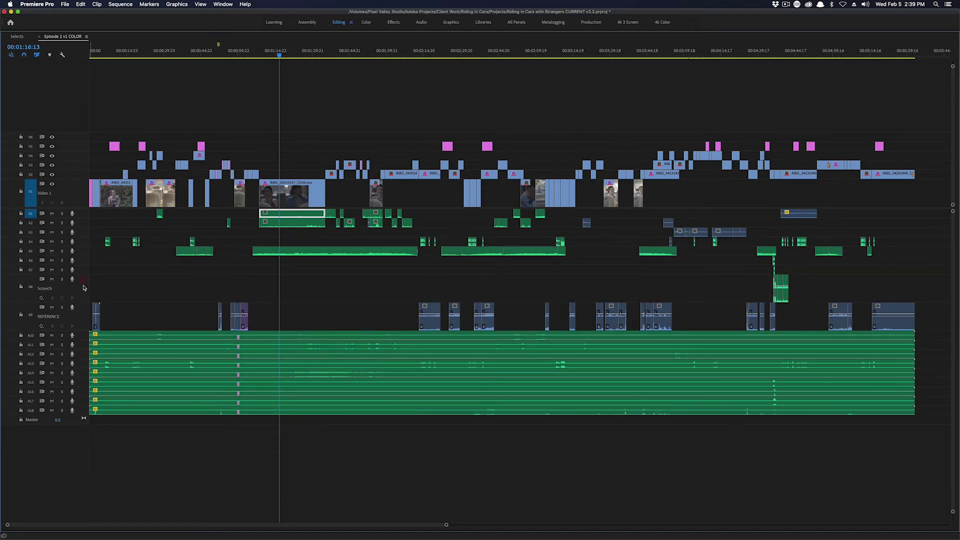
double_click(83, 290)
double_click(84, 295)
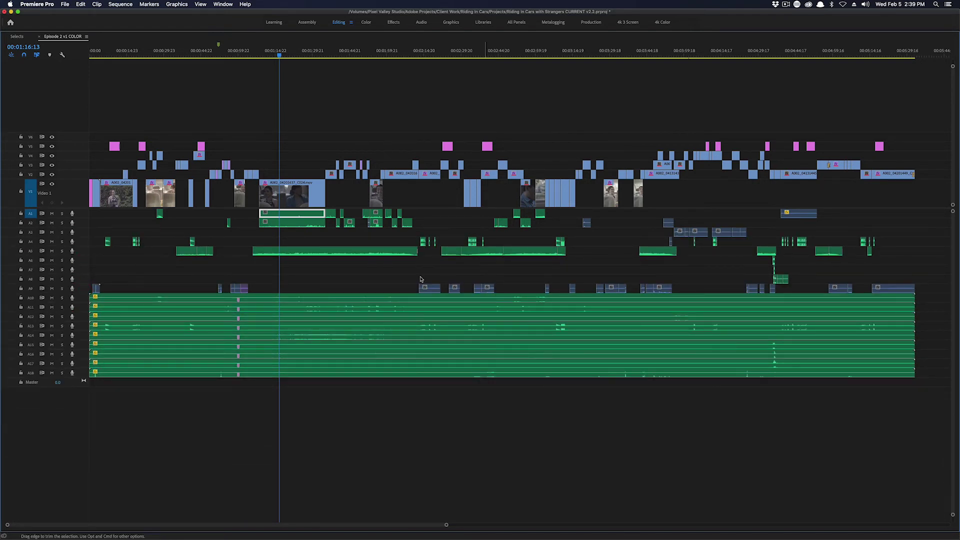
- Expand the imported stem tracks Audio 10, Audio 11 and Audio 12 to show their waveforms
double_click(81, 301)
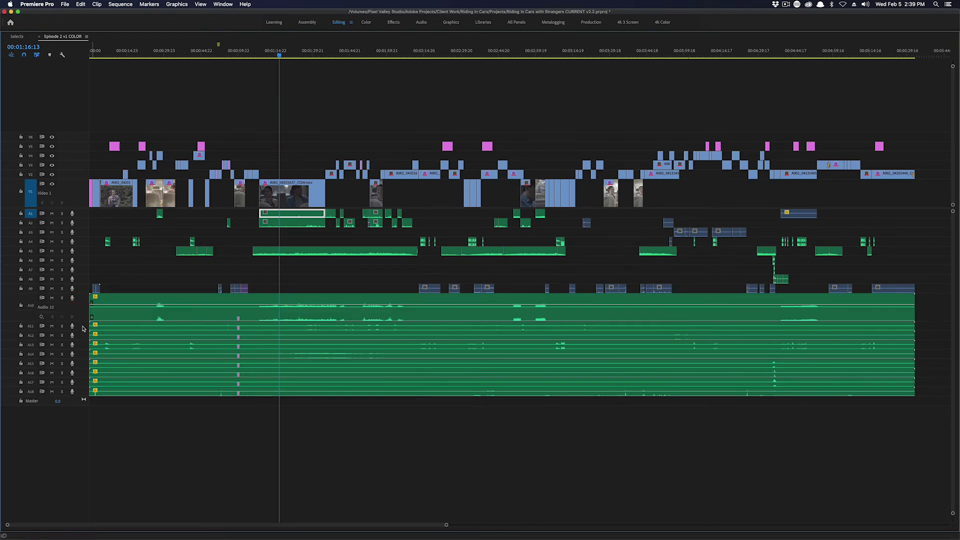
double_click(84, 329)
double_click(84, 357)
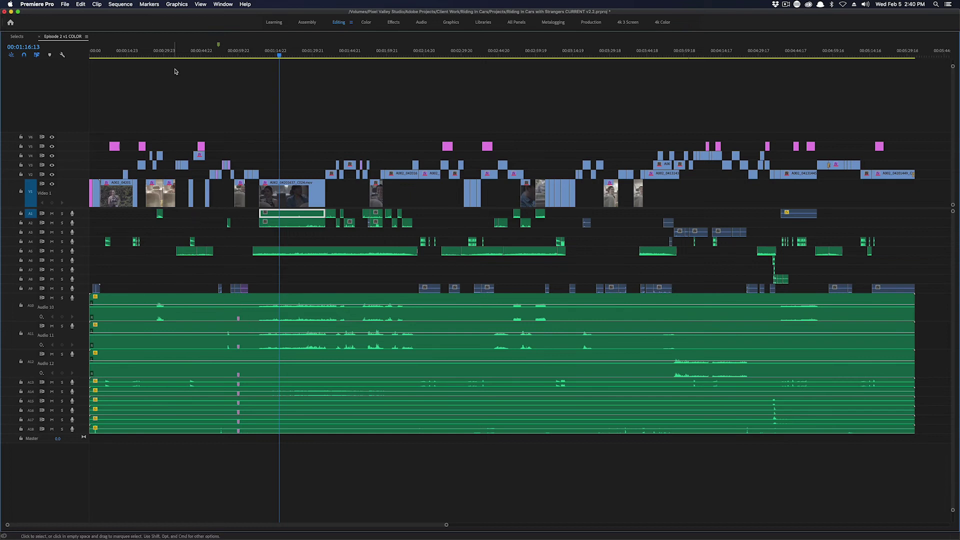
- Move the playhead to 00:00:26:11 and mute the original audio tracks A1 through A9
drag(173, 52, 154, 52)
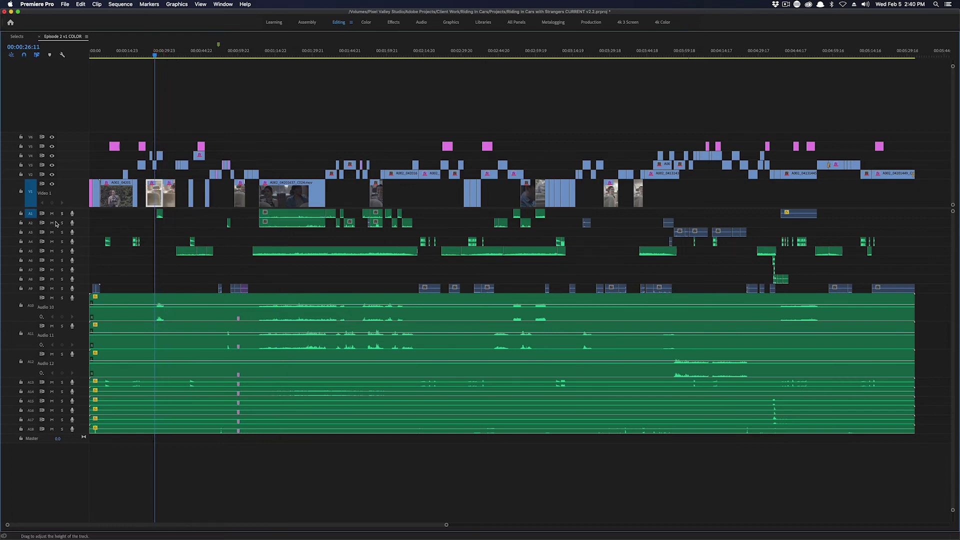
click(51, 222)
click(51, 213)
click(52, 232)
click(51, 242)
click(51, 251)
click(51, 260)
click(51, 270)
click(51, 279)
click(52, 289)
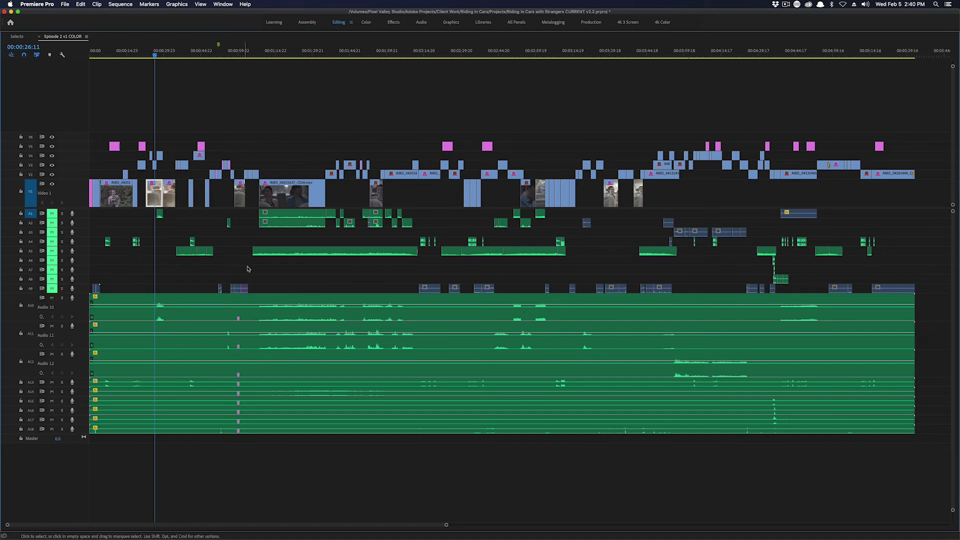
- Restore the timeline to its normal size and play the imported stems from around 00:00:27
drag(155, 56, 156, 56)
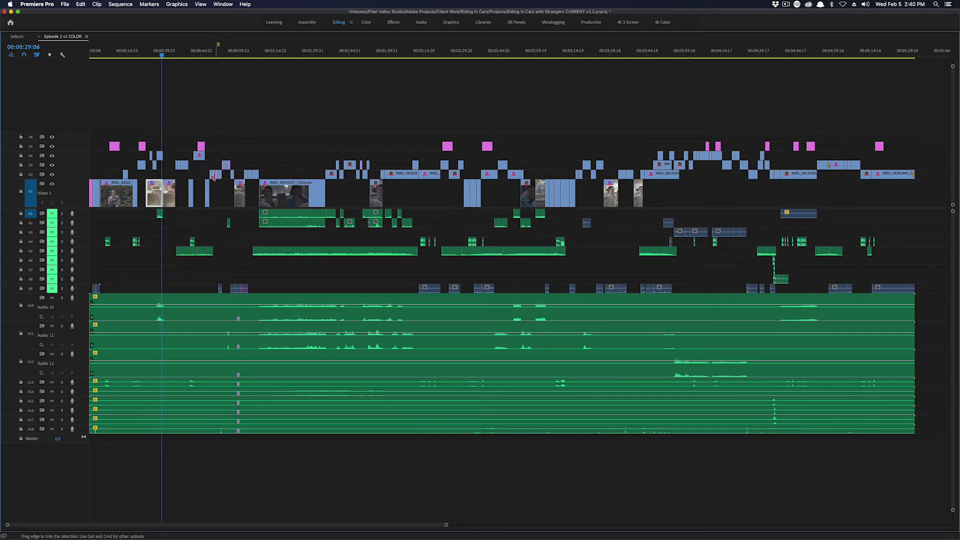
key(grave)
drag(364, 280, 359, 278)
key(space)
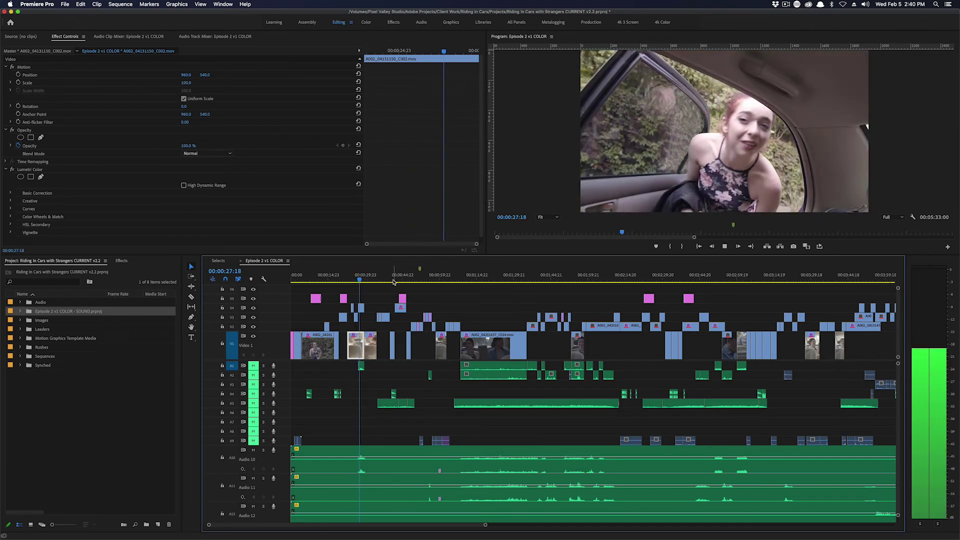
key(space)
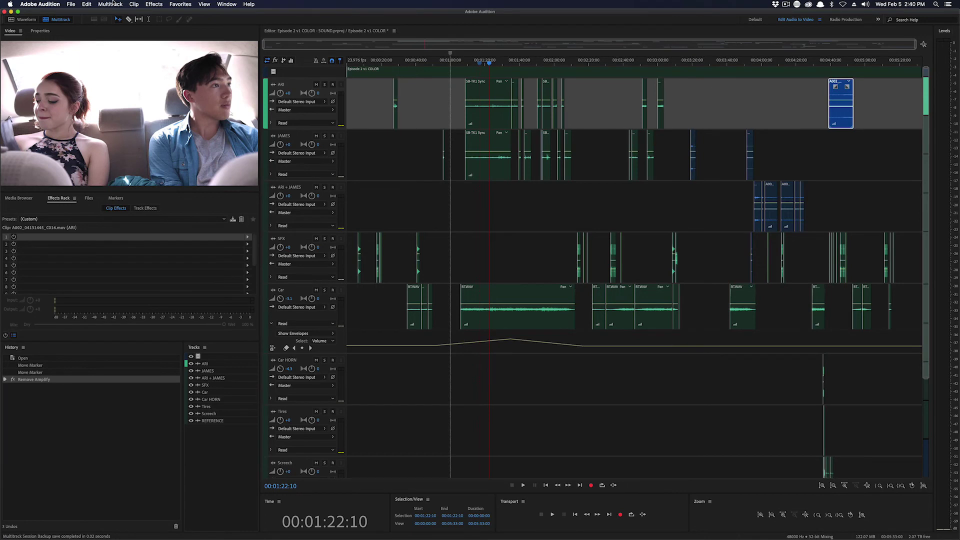
- Export the session to Premiere Pro as a Stereo File mixdown, overwrite the existing XML file, and switch to Premiere Pro
click(111, 4)
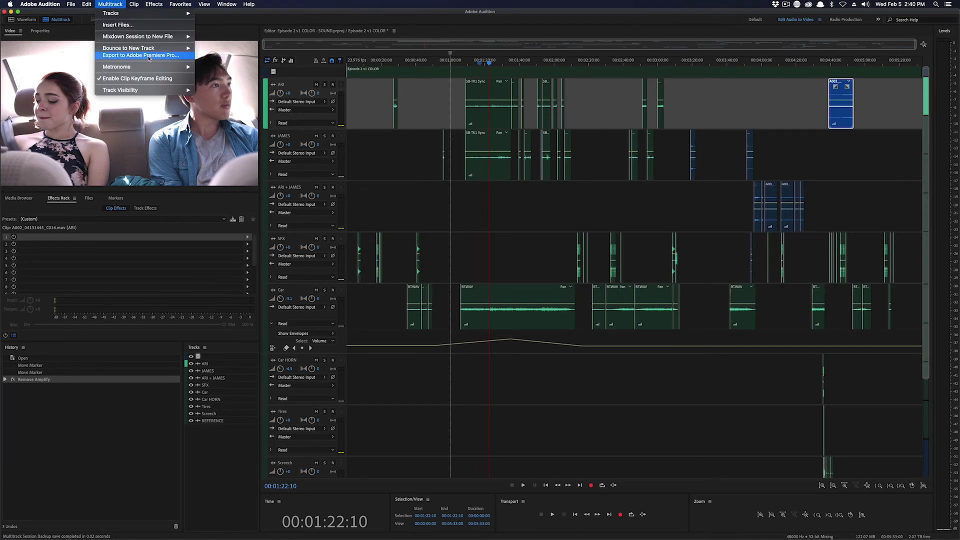
click(148, 56)
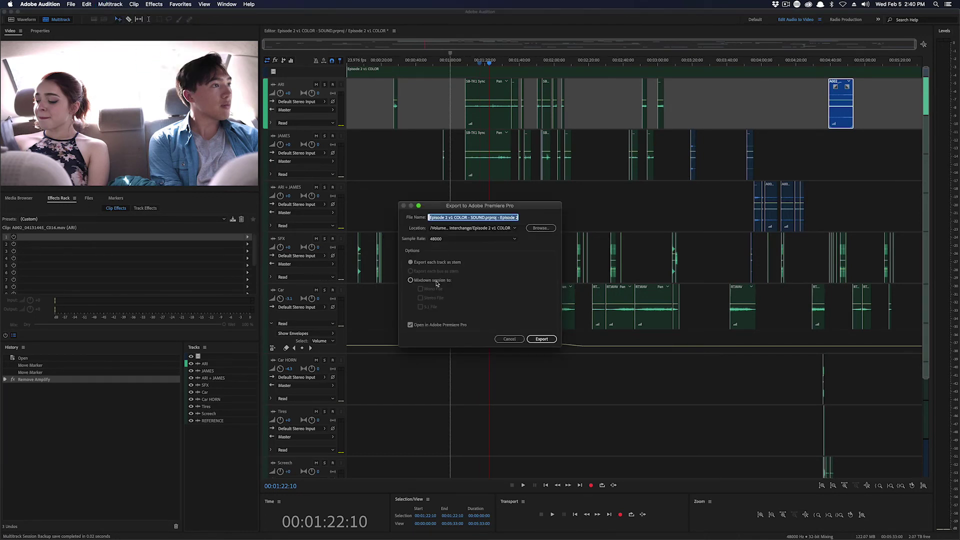
click(436, 283)
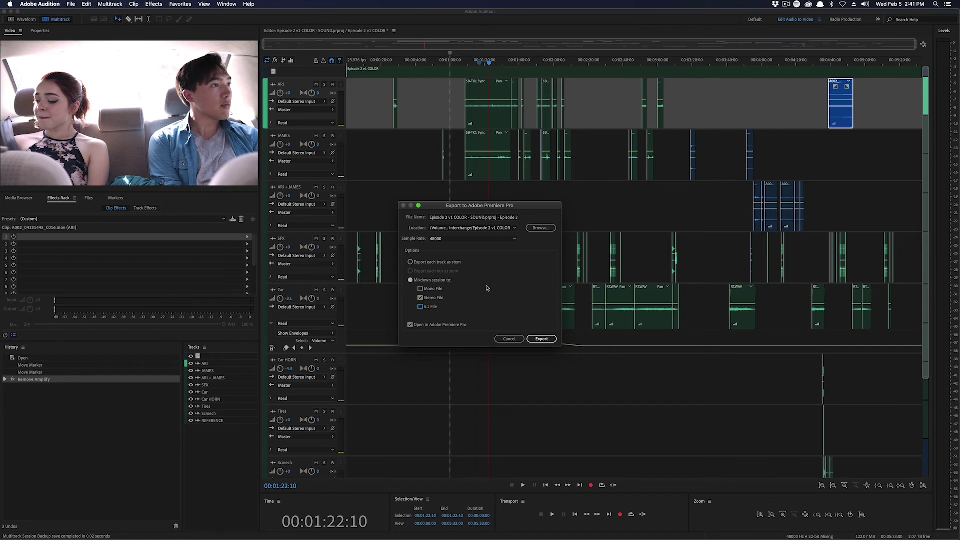
click(540, 344)
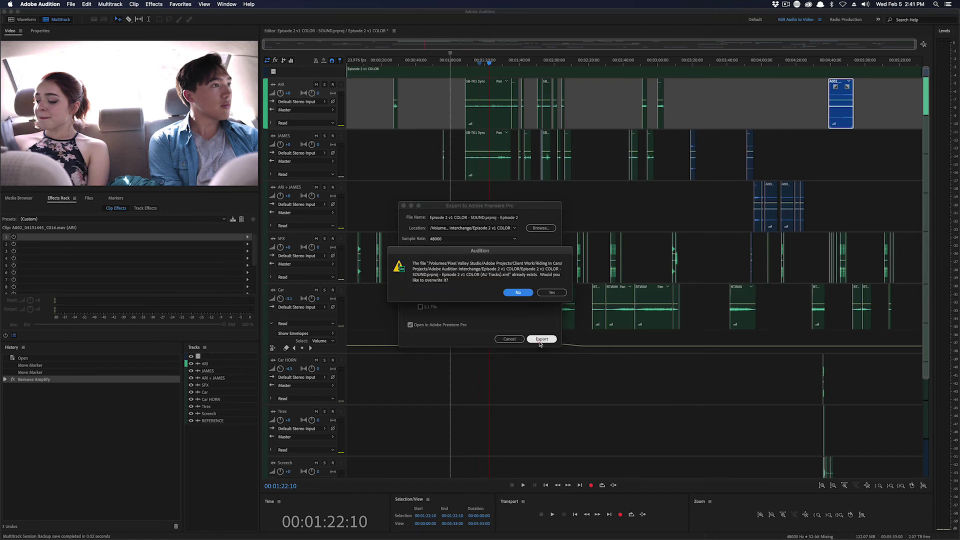
click(552, 293)
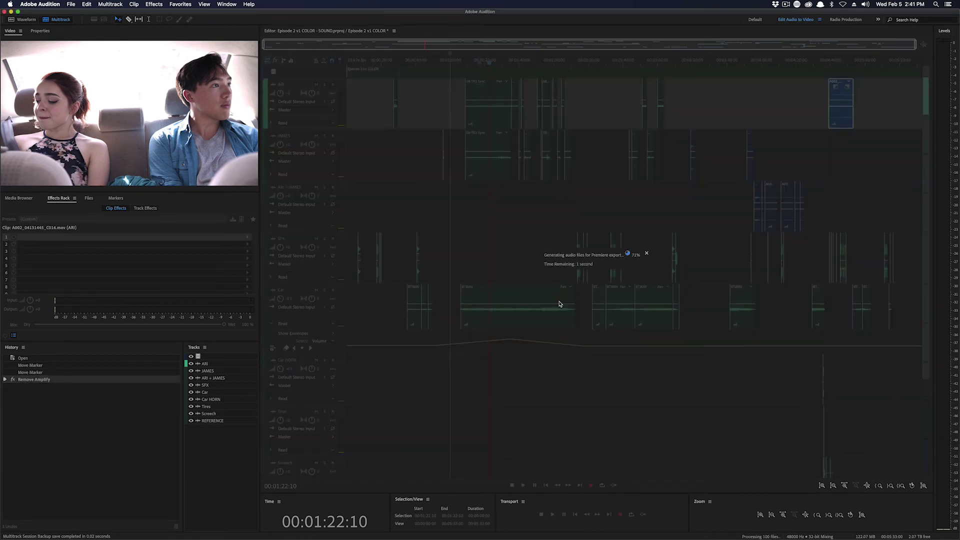
key(super+Tab)
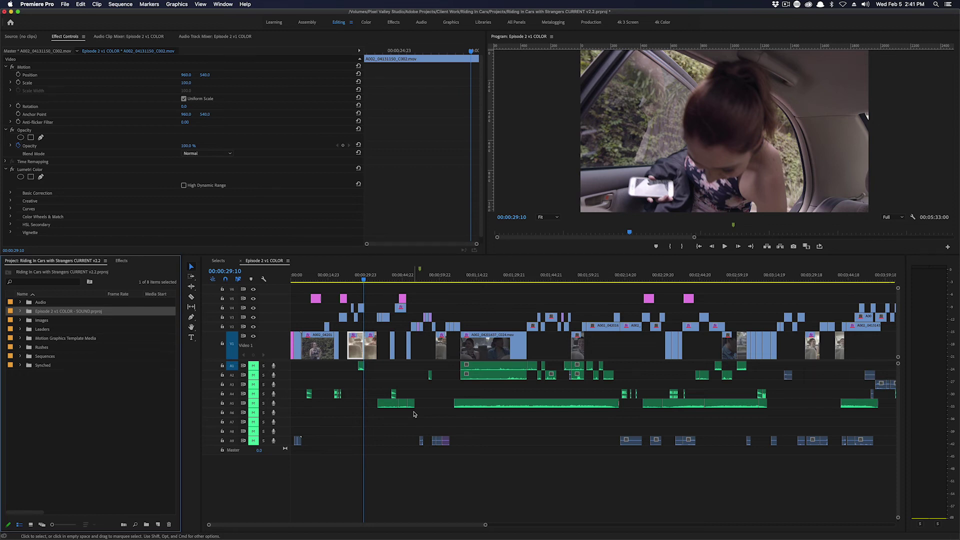
- Import the exported mixdown into the project and copy it to a New Audio Track in the active sequence
click(74, 465)
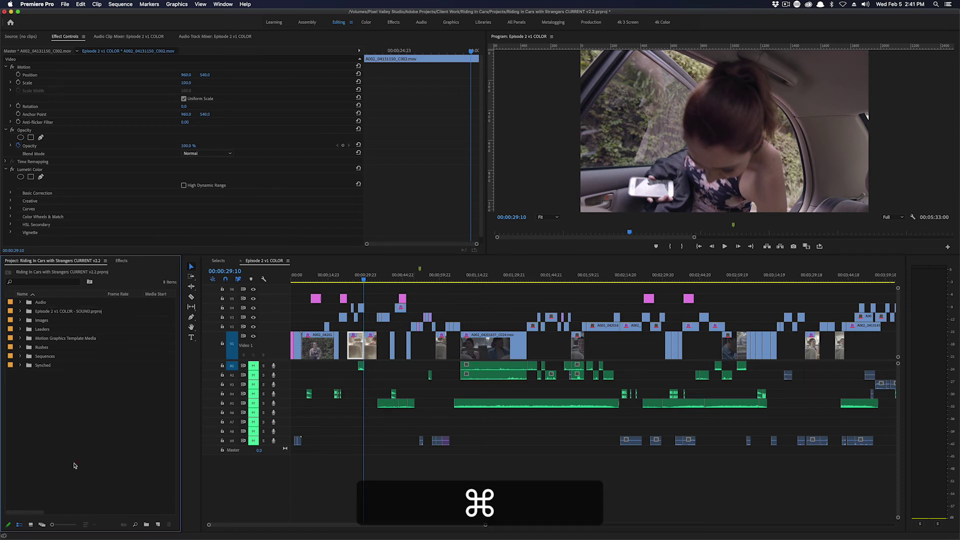
key(super+i)
key(super+a)
key(Return)
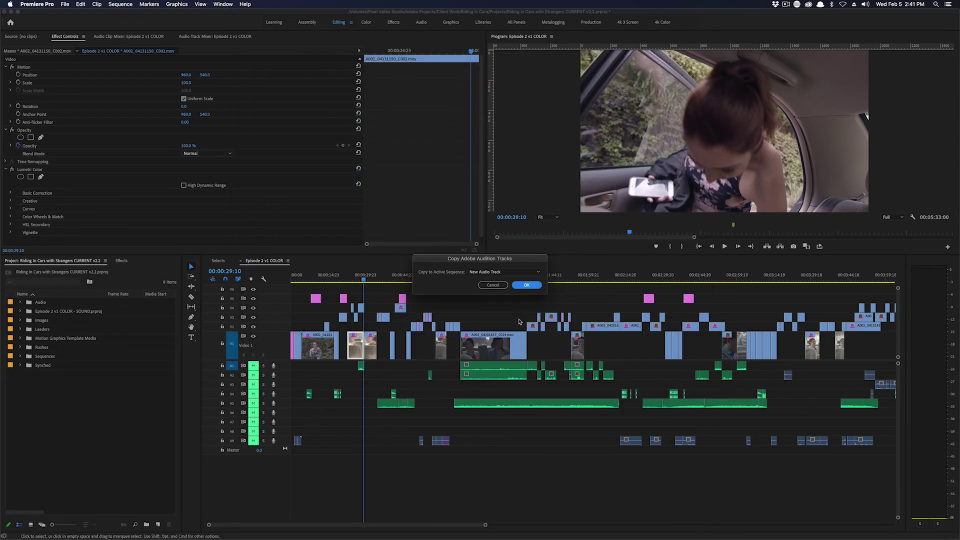
click(528, 285)
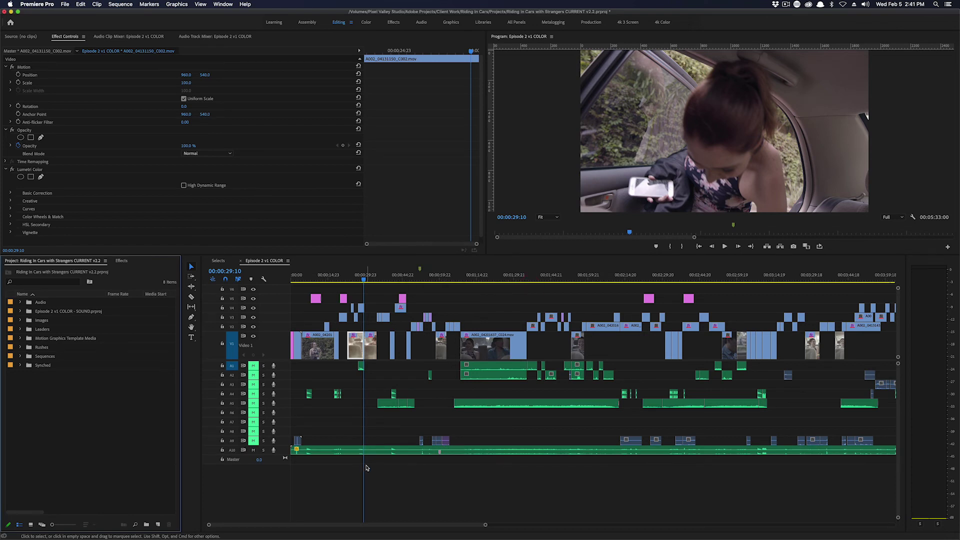
- Expand the mixdown track Audio 10 and play the sequence from about 00:00:06 and again from 00:01:08:23
double_click(284, 452)
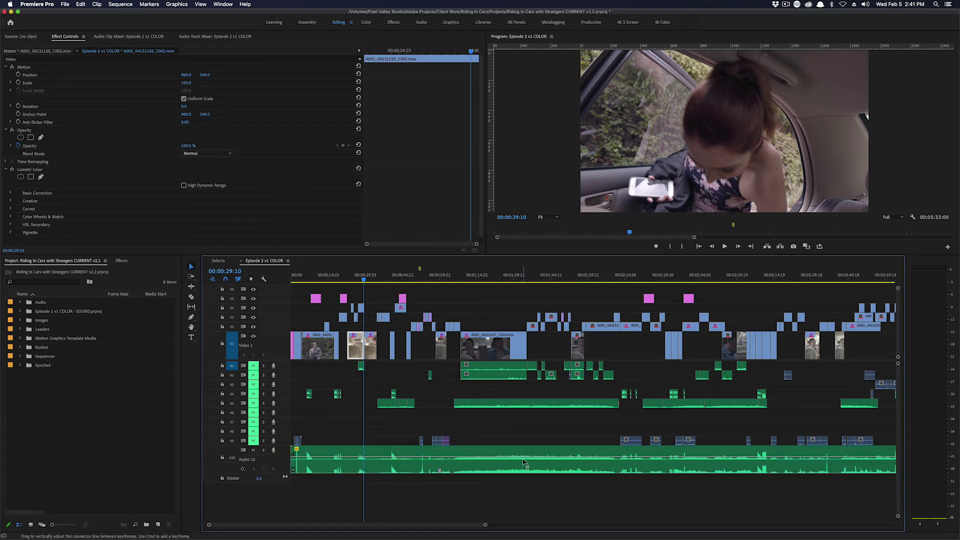
drag(363, 280, 305, 310)
key(space)
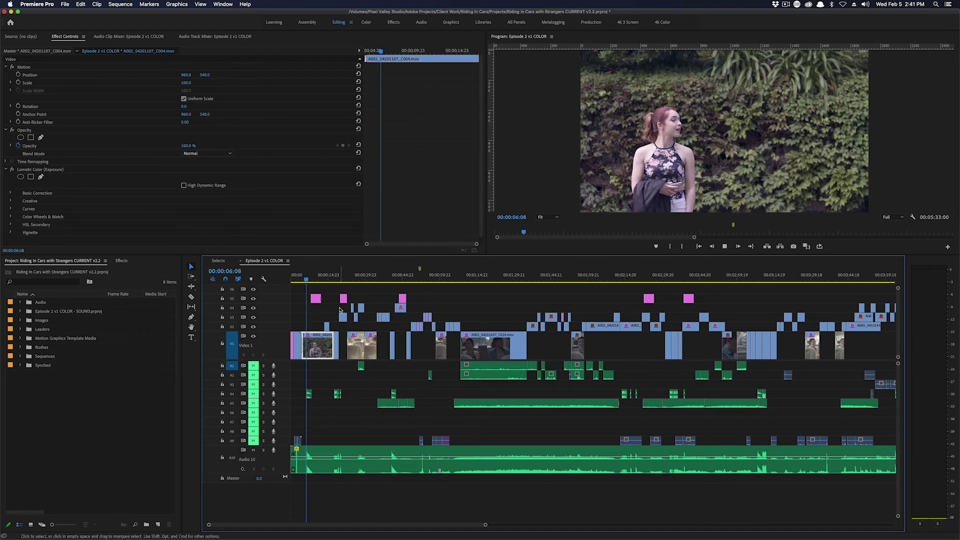
drag(328, 282, 462, 289)
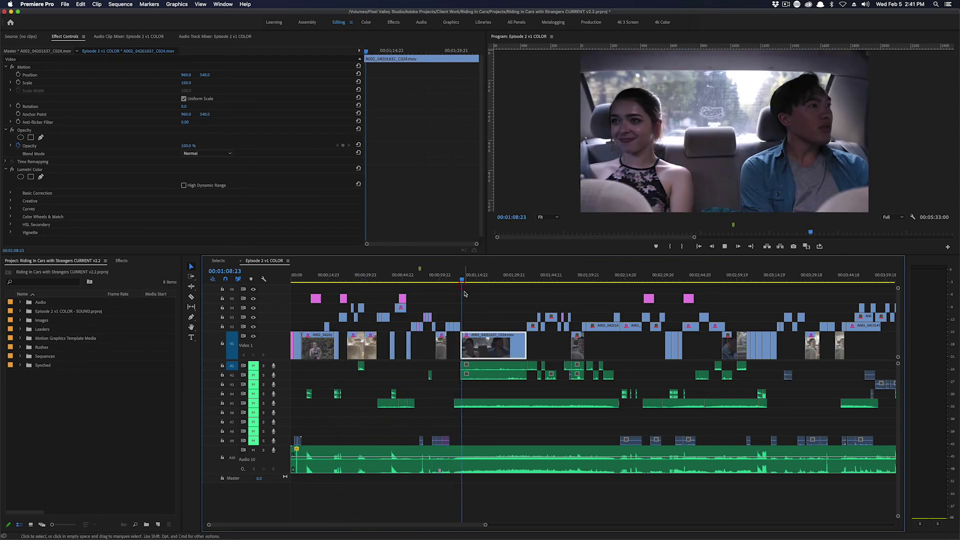
key(space)
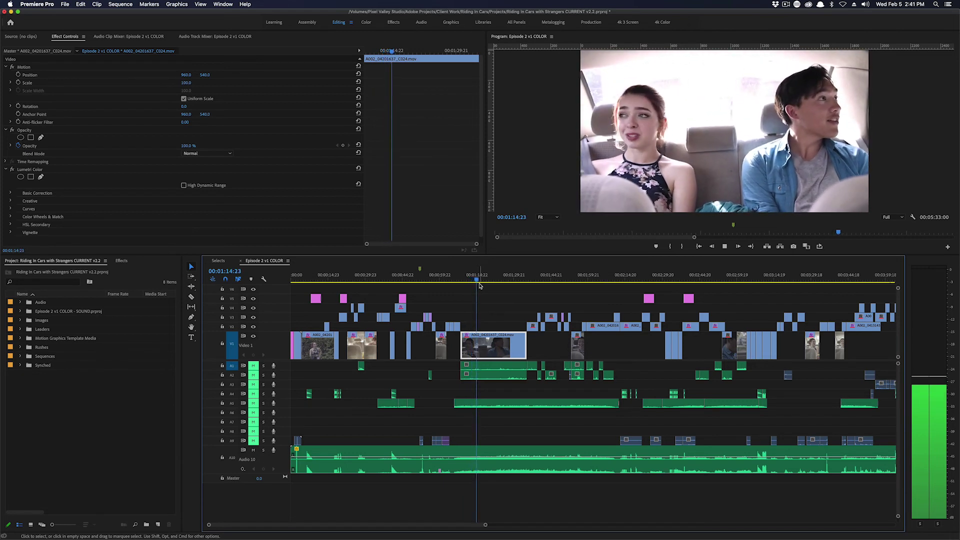
key(space)
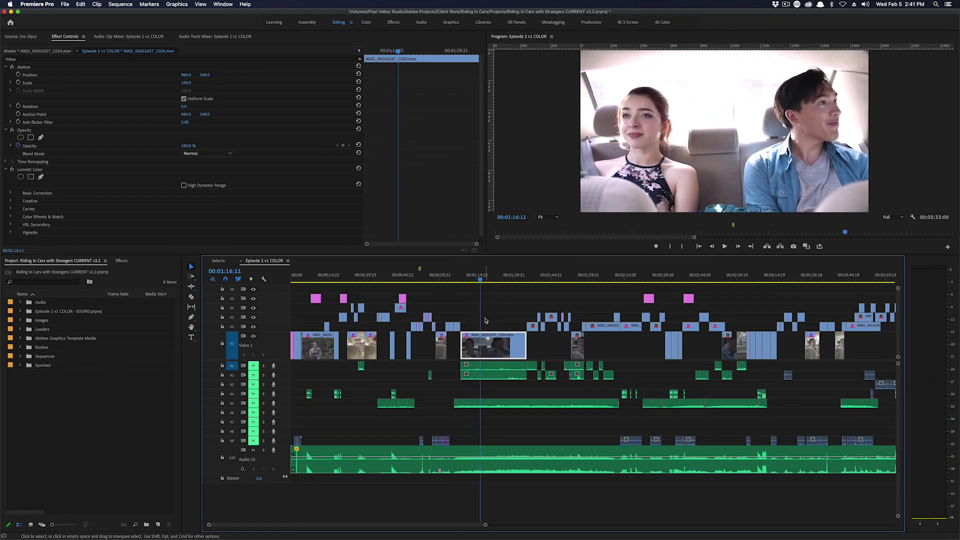